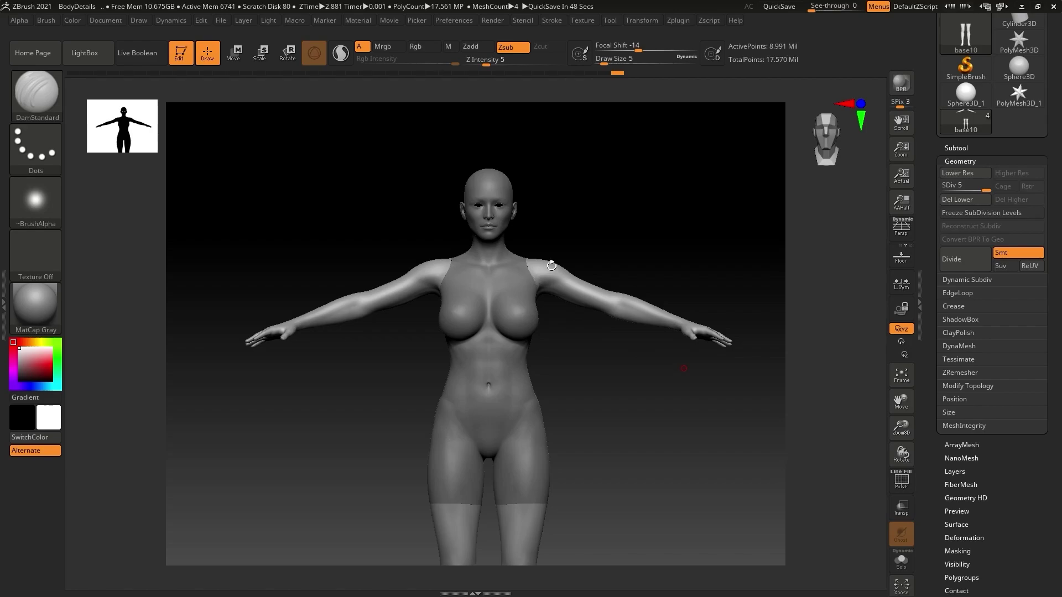
Examine the body model up close, including the seams where the head, torso, arms and thighs meet.
{"action": "left_click_drag", "start_coordinate": [518, 245], "coordinate": [720, 330]}
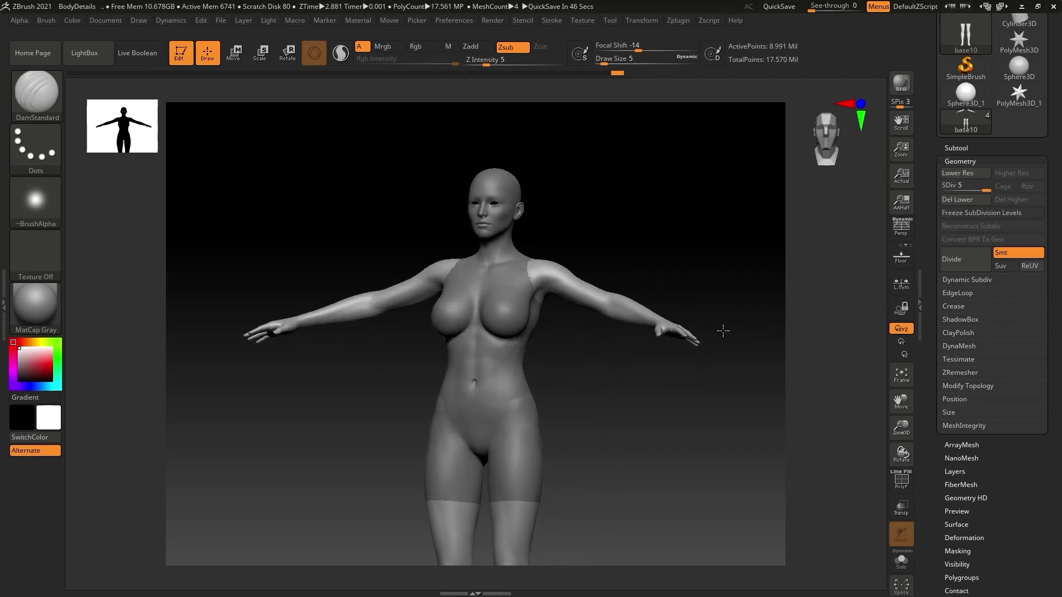
{"action": "scroll", "coordinate": [513, 284], "scroll_direction": "up", "scroll_amount": 5}
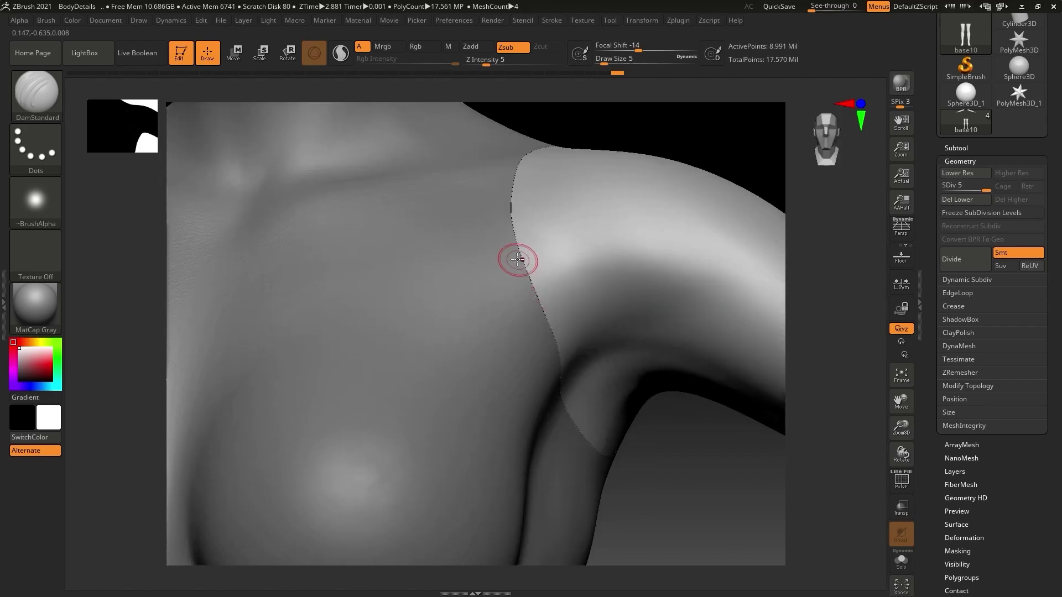
{"action": "mouse_move", "coordinate": [498, 281]}
{"action": "right_mouse_down", "text": "alt"}
{"action": "mouse_move", "coordinate": [532, 275]}
{"action": "mouse_move", "coordinate": [514, 249]}
{"action": "mouse_move", "coordinate": [543, 360]}
{"action": "mouse_move", "coordinate": [529, 321]}
{"action": "mouse_move", "coordinate": [506, 318]}
{"action": "right_mouse_up", "text": "alt"}
{"action": "right_click_drag", "start_coordinate": [593, 178], "coordinate": [603, 339], "text": "alt"}
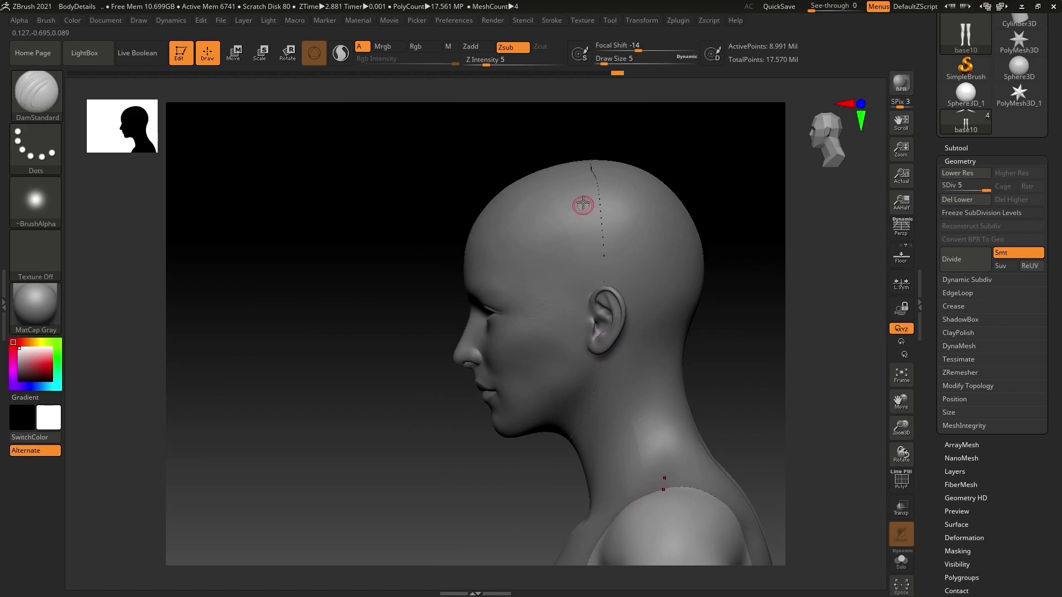
{"action": "right_click_drag", "start_coordinate": [534, 246], "coordinate": [656, 250]}
{"action": "right_click_drag", "start_coordinate": [669, 417], "coordinate": [664, 146], "text": "alt"}
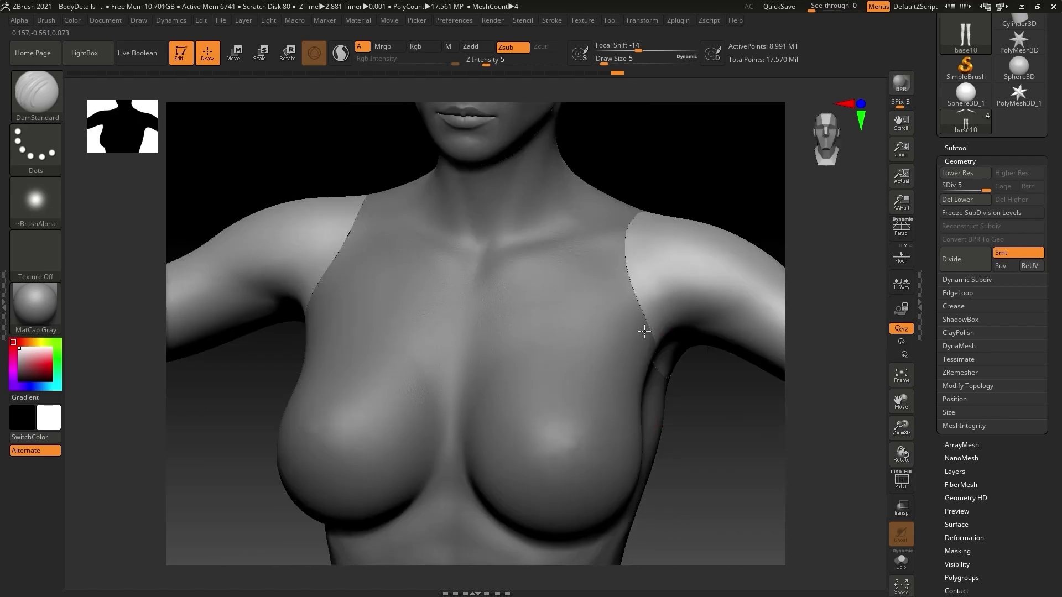
{"action": "right_click_drag", "start_coordinate": [639, 487], "coordinate": [635, 191], "text": "alt"}
{"action": "right_click_drag", "start_coordinate": [564, 525], "coordinate": [569, 155], "text": "alt"}
{"action": "right_click_drag", "start_coordinate": [575, 382], "coordinate": [608, 376]}
{"action": "right_click_drag", "start_coordinate": [648, 133], "coordinate": [604, 356], "text": "alt"}
Show the list of subtools and examine the abdomen, hips and thighs of the body from the front.
{"action": "left_click", "coordinate": [953, 149]}
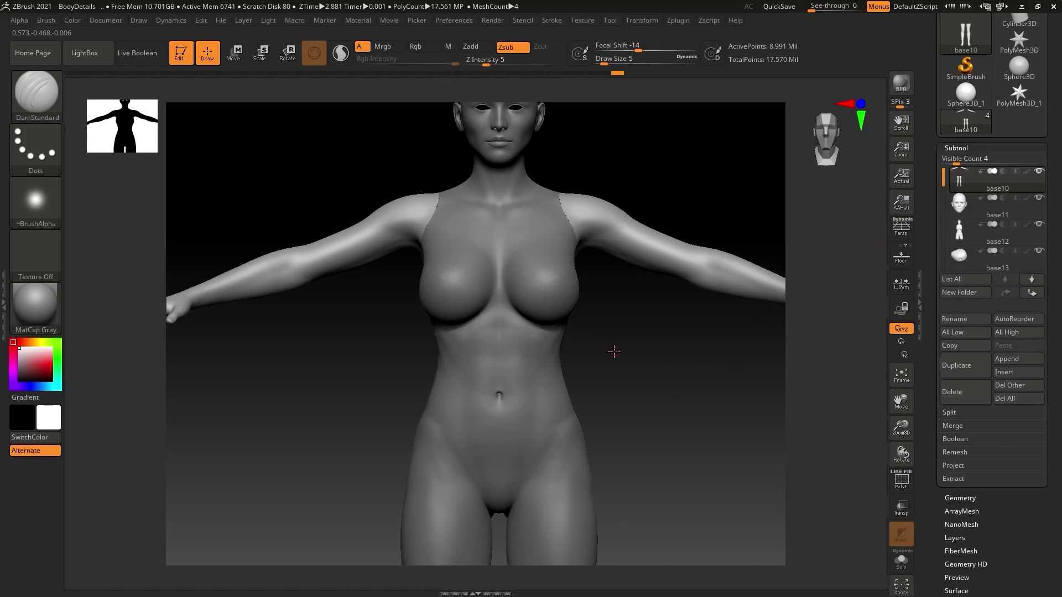
{"action": "right_click_drag", "start_coordinate": [648, 368], "coordinate": [714, 384], "text": "ctrl"}
{"action": "right_click_drag", "start_coordinate": [632, 440], "coordinate": [688, 332], "text": "alt"}
{"action": "right_click_drag", "start_coordinate": [667, 423], "coordinate": [688, 311], "text": "alt"}
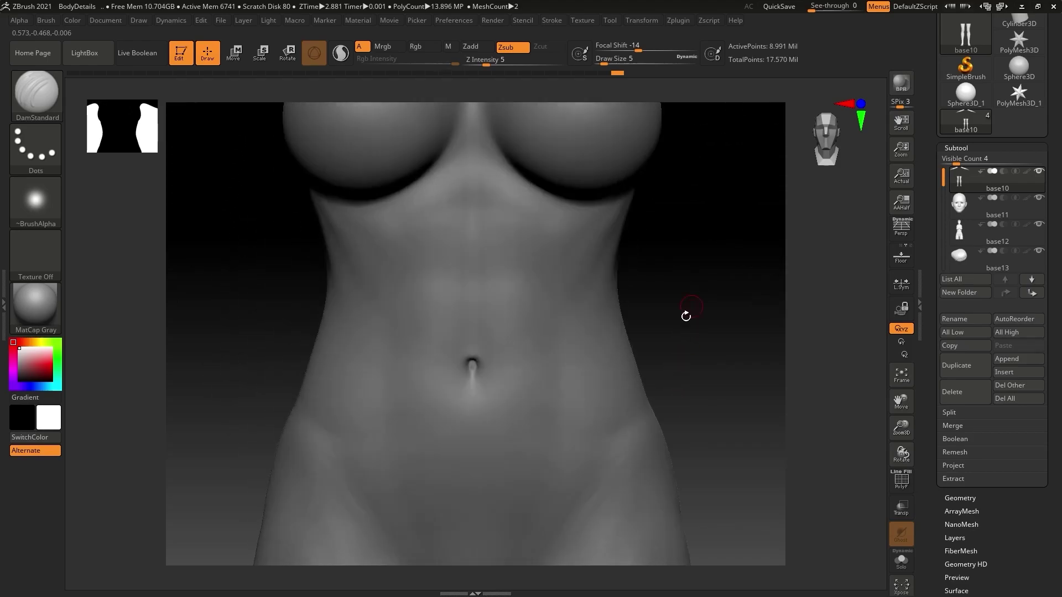
{"action": "right_click_drag", "start_coordinate": [719, 410], "coordinate": [714, 195], "text": "alt"}
{"action": "right_click_drag", "start_coordinate": [732, 387], "coordinate": [749, 287], "text": "alt"}
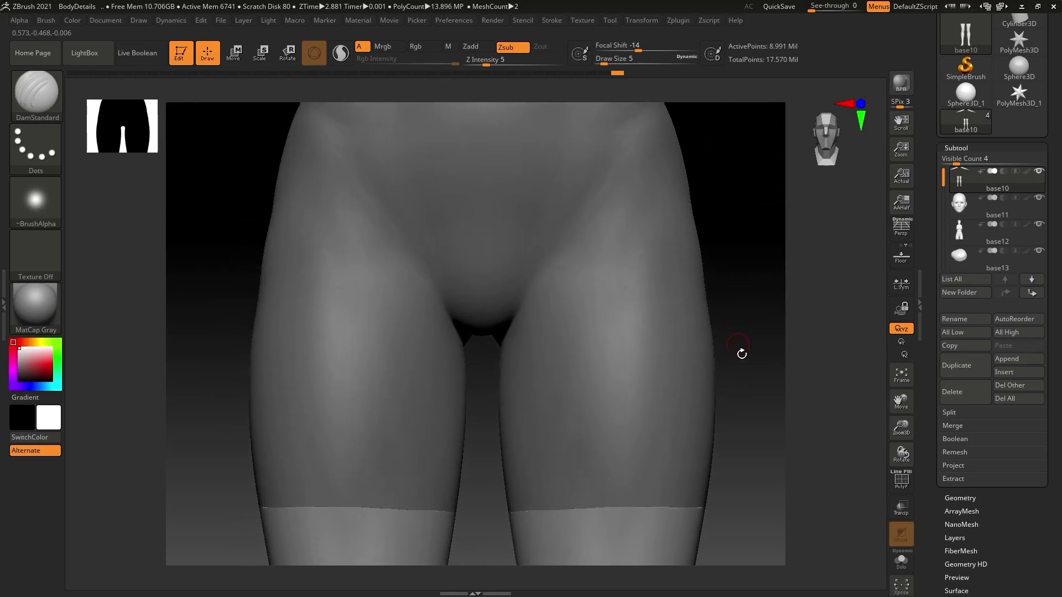
{"action": "right_click_drag", "start_coordinate": [751, 459], "coordinate": [717, 366], "text": "ctrl"}
{"action": "right_click_drag", "start_coordinate": [712, 328], "coordinate": [695, 445], "text": "alt"}
{"action": "scroll", "coordinate": [705, 332], "scroll_direction": "up", "scroll_amount": 6}
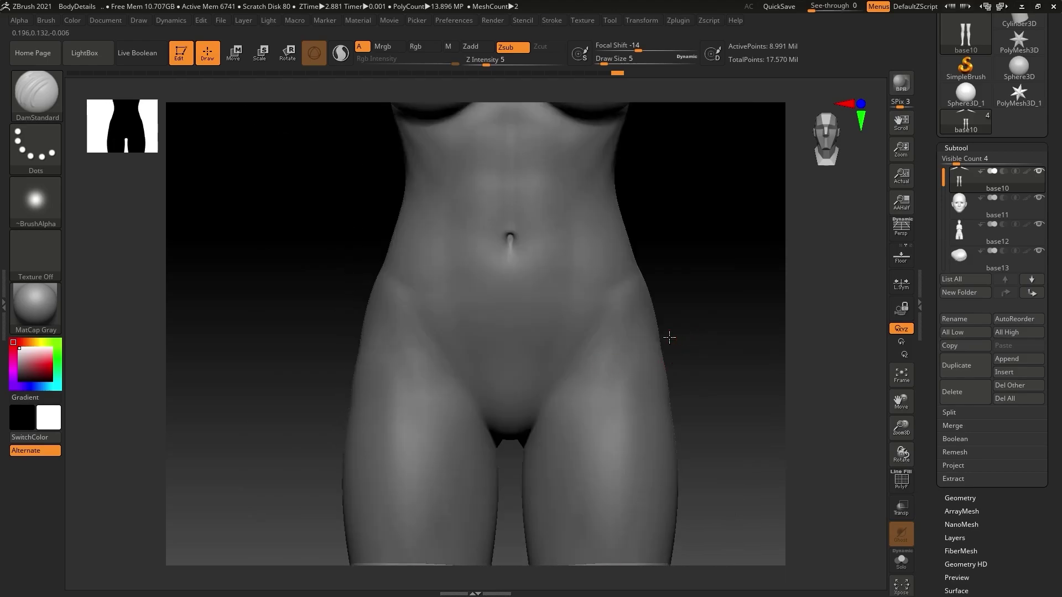
Examine the chest, shoulders and face of the model from the front.
{"action": "left_click_drag", "start_coordinate": [669, 336], "coordinate": [513, 327]}
{"action": "scroll", "coordinate": [670, 420], "scroll_direction": "up", "scroll_amount": 6}
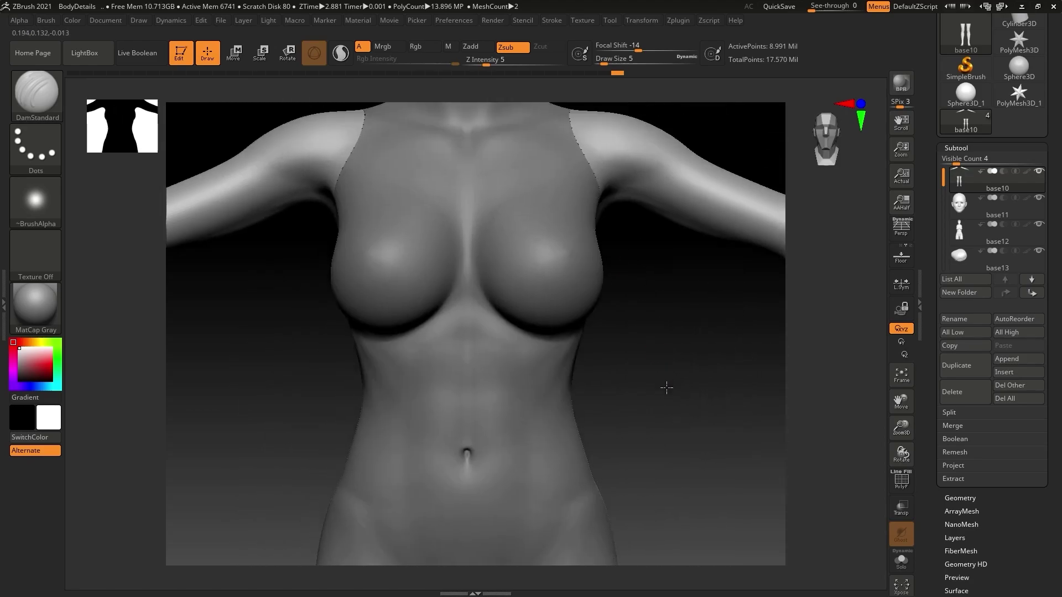
{"action": "left_click_drag", "start_coordinate": [666, 388], "coordinate": [631, 473], "text": "alt"}
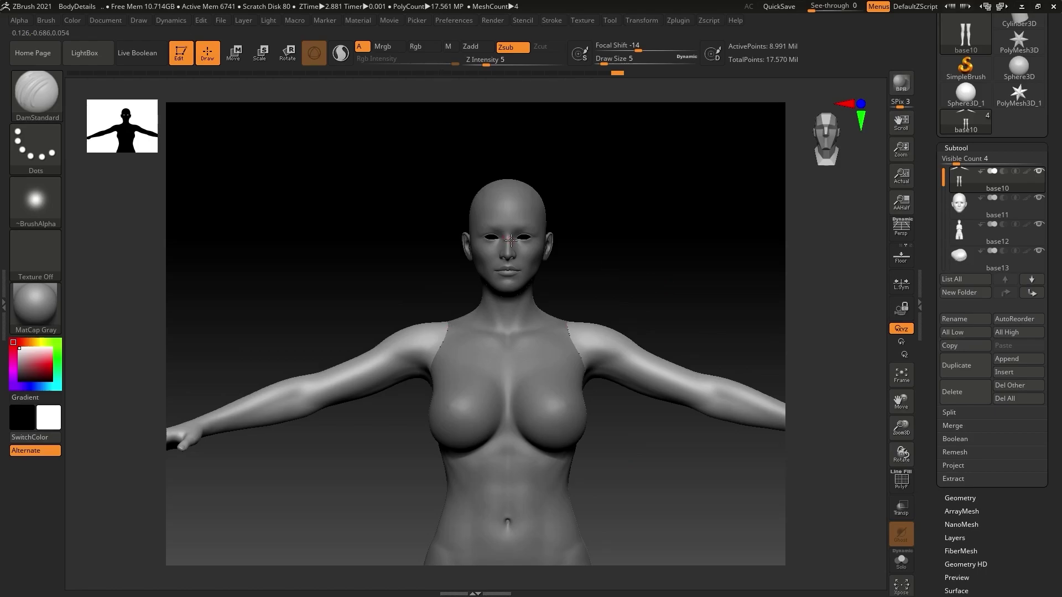
{"action": "left_click_drag", "start_coordinate": [633, 260], "coordinate": [652, 352], "text": "alt"}
{"action": "left_click_drag", "start_coordinate": [731, 382], "coordinate": [703, 382], "text": "alt"}
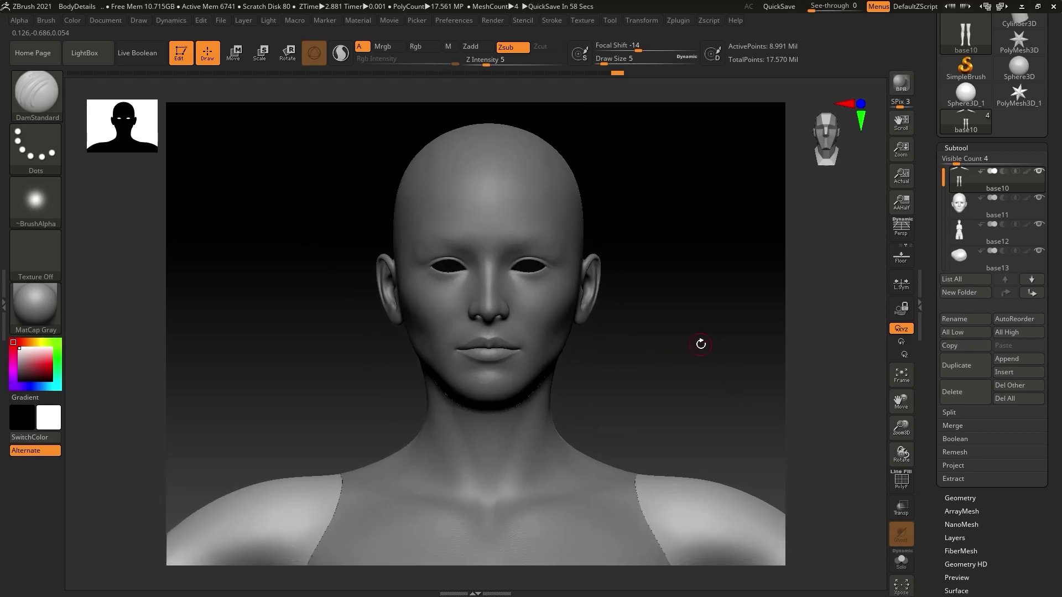
{"action": "left_click_drag", "start_coordinate": [637, 348], "coordinate": [667, 347], "text": "alt"}
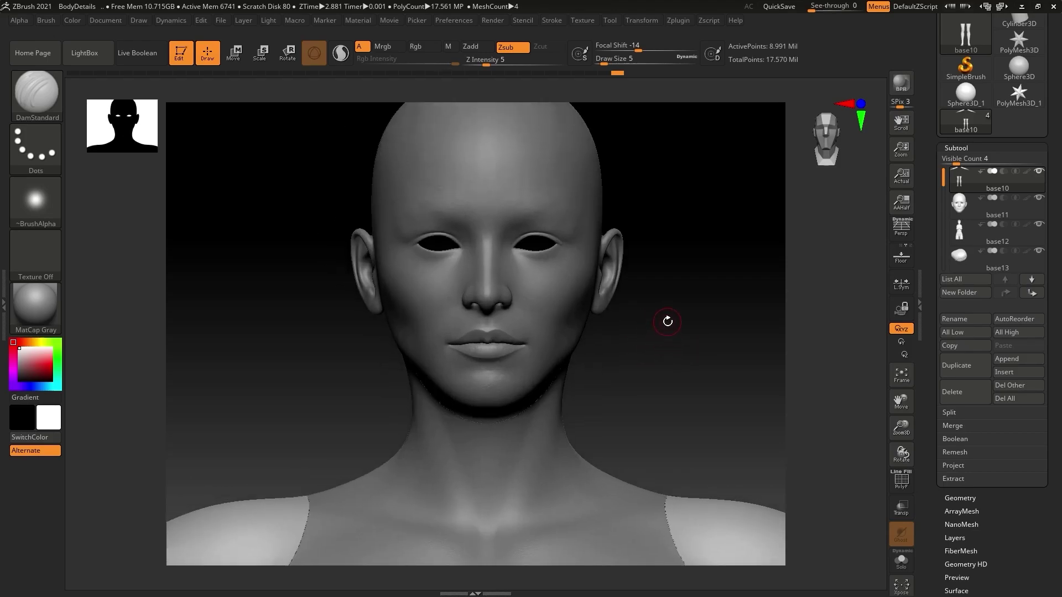
{"action": "scroll", "coordinate": [650, 347], "scroll_direction": "up", "scroll_amount": 3}
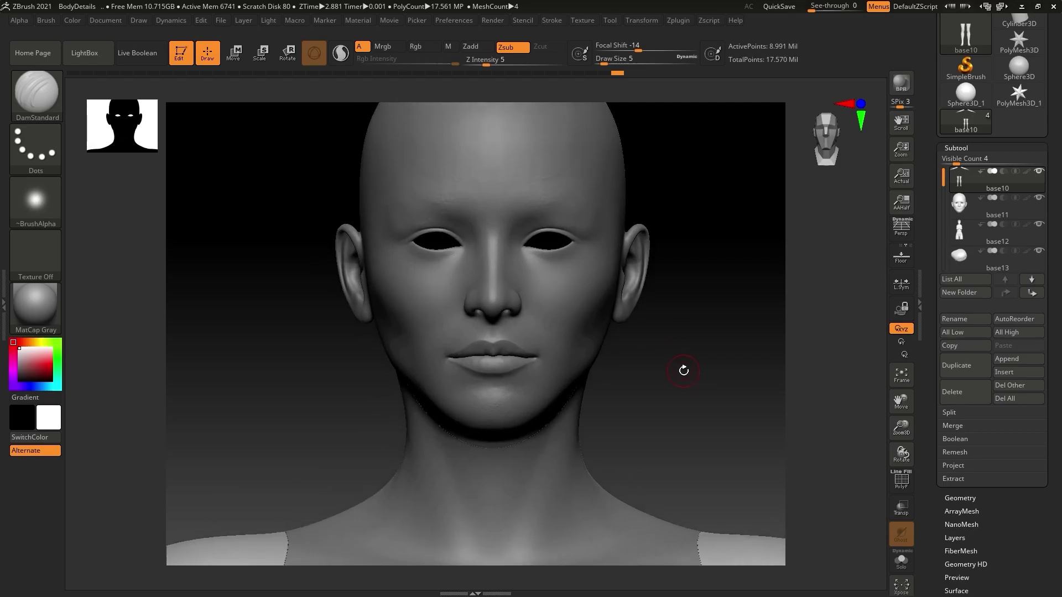
Display the Decimation Master plugin's options to review its pre-process and decimation settings.
{"action": "left_click", "coordinate": [686, 20]}
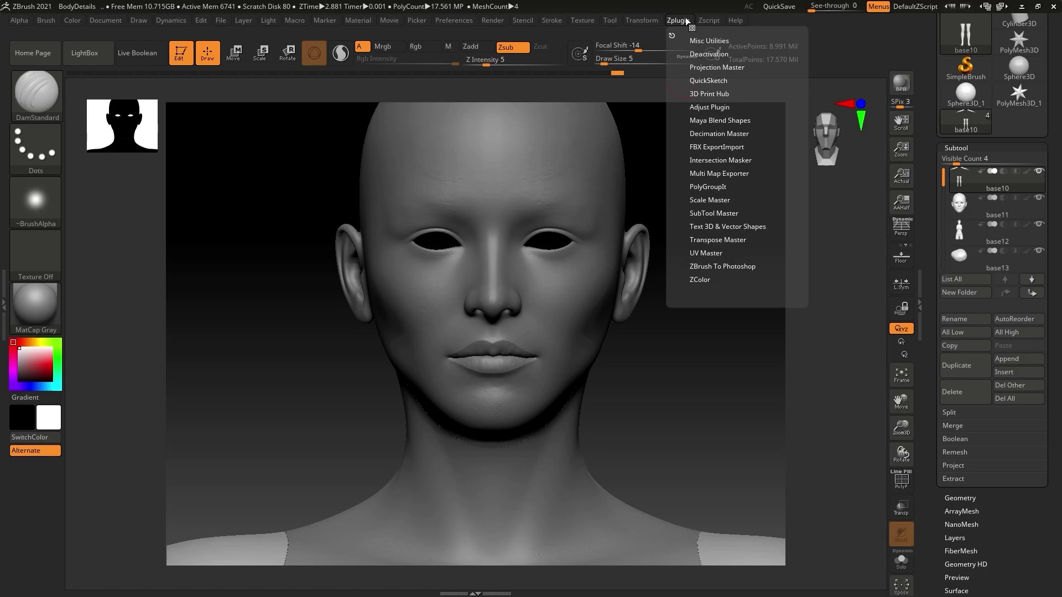
{"action": "left_click", "coordinate": [728, 134]}
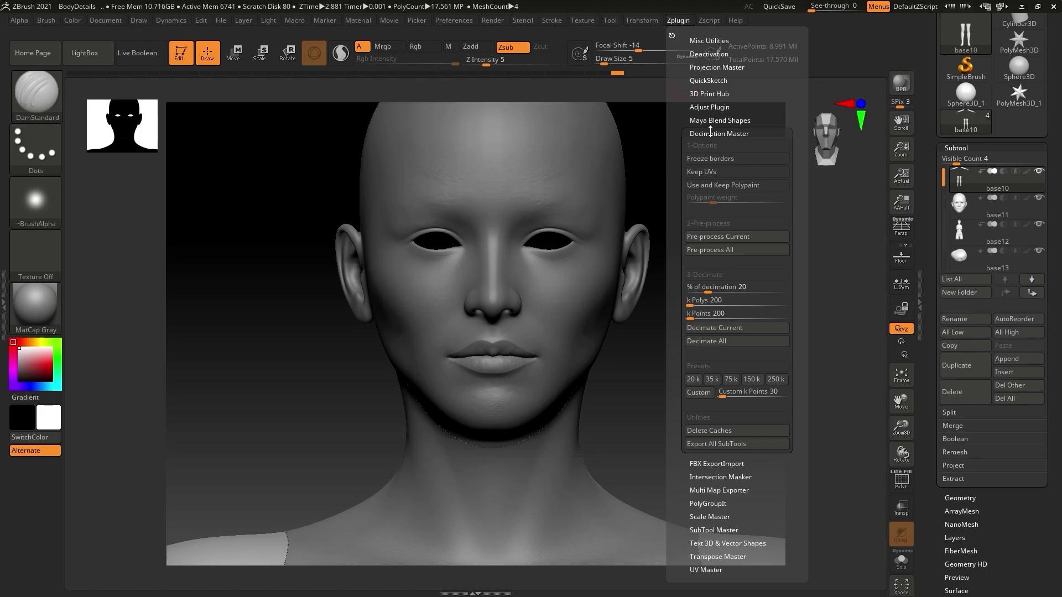
{"action": "left_click", "coordinate": [866, 199]}
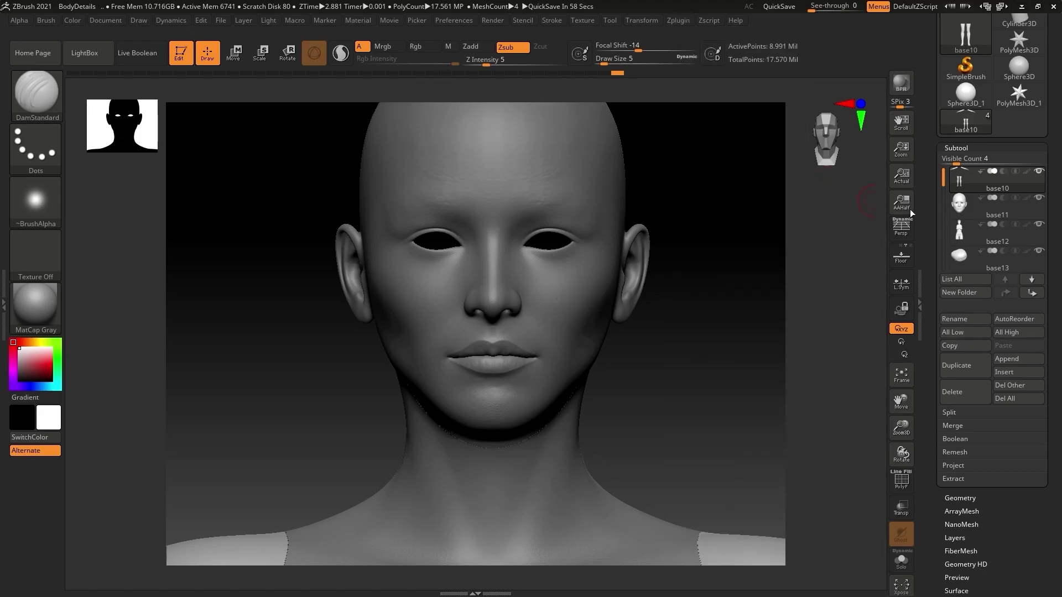
Make the head subtool base11 active and view the face from slightly above.
{"action": "left_click", "coordinate": [963, 204]}
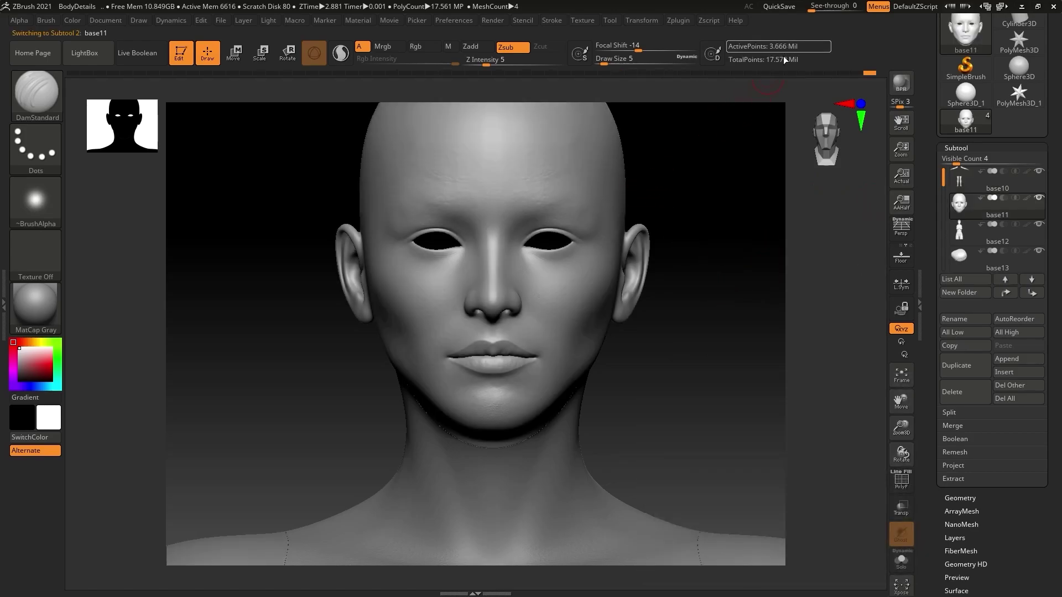
{"action": "left_click", "coordinate": [774, 103]}
{"action": "mouse_move", "coordinate": [746, 243]}
{"action": "left_mouse_down"}
{"action": "mouse_move", "coordinate": [730, 247]}
{"action": "mouse_move", "coordinate": [735, 260]}
{"action": "left_mouse_up"}
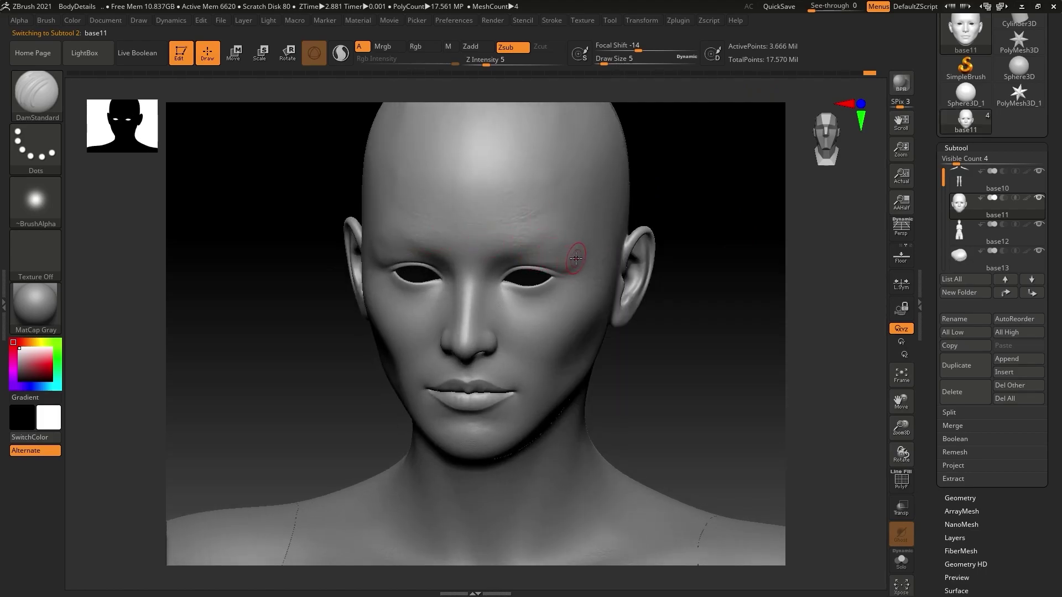
Undo the trial mask stroke above the eyebrow and turn on X symmetry for masking.
{"action": "left_click_drag", "start_coordinate": [538, 248], "coordinate": [464, 244], "text": "ctrl"}
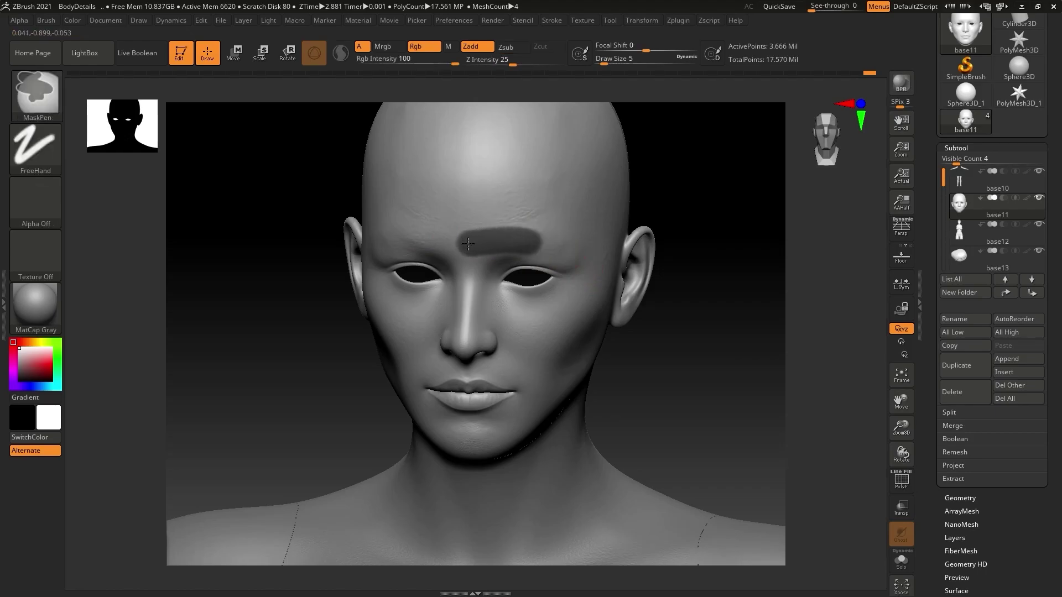
{"action": "key", "text": "ctrl+z"}
{"action": "key", "text": "x"}
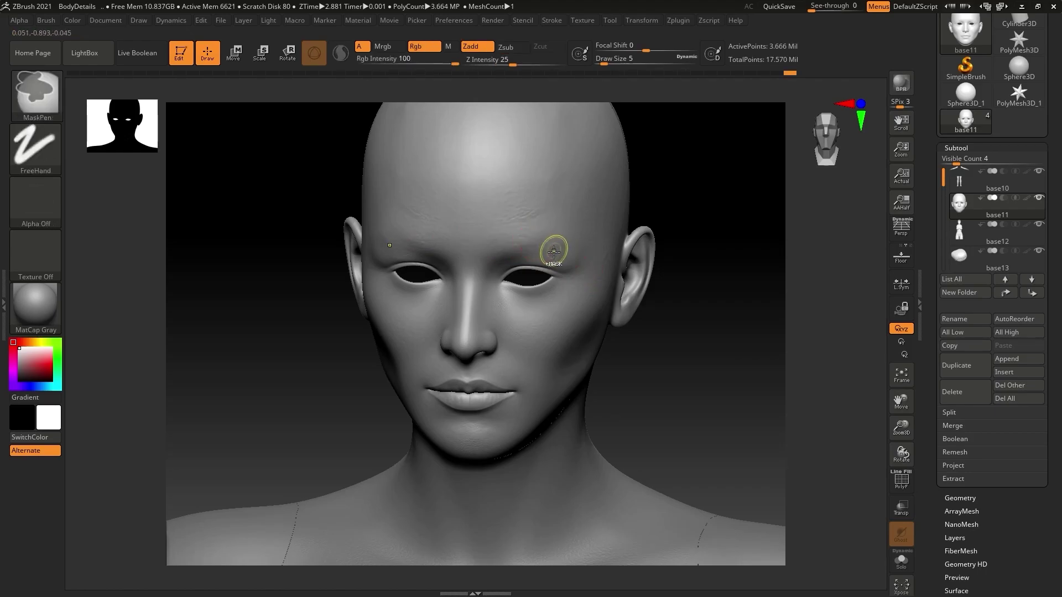
Paint a symmetrical MaskPen mask over the forehead, brows, temples, cheeks, mouth and chin.
{"action": "mouse_move", "coordinate": [547, 251]}
{"action": "left_mouse_down", "text": "ctrl"}
{"action": "mouse_move", "coordinate": [493, 247]}
{"action": "mouse_move", "coordinate": [493, 209]}
{"action": "mouse_move", "coordinate": [528, 199]}
{"action": "mouse_move", "coordinate": [468, 240]}
{"action": "mouse_move", "coordinate": [468, 290]}
{"action": "left_mouse_up", "text": "ctrl"}
{"action": "mouse_move", "coordinate": [489, 369]}
{"action": "left_mouse_down", "text": "ctrl"}
{"action": "mouse_move", "coordinate": [509, 378]}
{"action": "mouse_move", "coordinate": [470, 397]}
{"action": "mouse_move", "coordinate": [489, 399]}
{"action": "mouse_move", "coordinate": [460, 388]}
{"action": "mouse_move", "coordinate": [428, 403]}
{"action": "mouse_move", "coordinate": [475, 442]}
{"action": "mouse_move", "coordinate": [502, 428]}
{"action": "left_mouse_up", "text": "ctrl"}
{"action": "mouse_move", "coordinate": [551, 350]}
{"action": "left_mouse_down", "text": "ctrl"}
{"action": "mouse_move", "coordinate": [525, 338]}
{"action": "mouse_move", "coordinate": [576, 308]}
{"action": "mouse_move", "coordinate": [581, 331]}
{"action": "left_mouse_up", "text": "ctrl"}
{"action": "left_click_drag", "start_coordinate": [594, 265], "coordinate": [593, 356], "text": "ctrl"}
{"action": "left_click_drag", "start_coordinate": [726, 395], "coordinate": [673, 370]}
{"action": "mouse_move", "coordinate": [562, 375]}
{"action": "left_mouse_down", "text": "ctrl"}
{"action": "mouse_move", "coordinate": [540, 398]}
{"action": "mouse_move", "coordinate": [545, 451]}
{"action": "left_mouse_up", "text": "ctrl"}
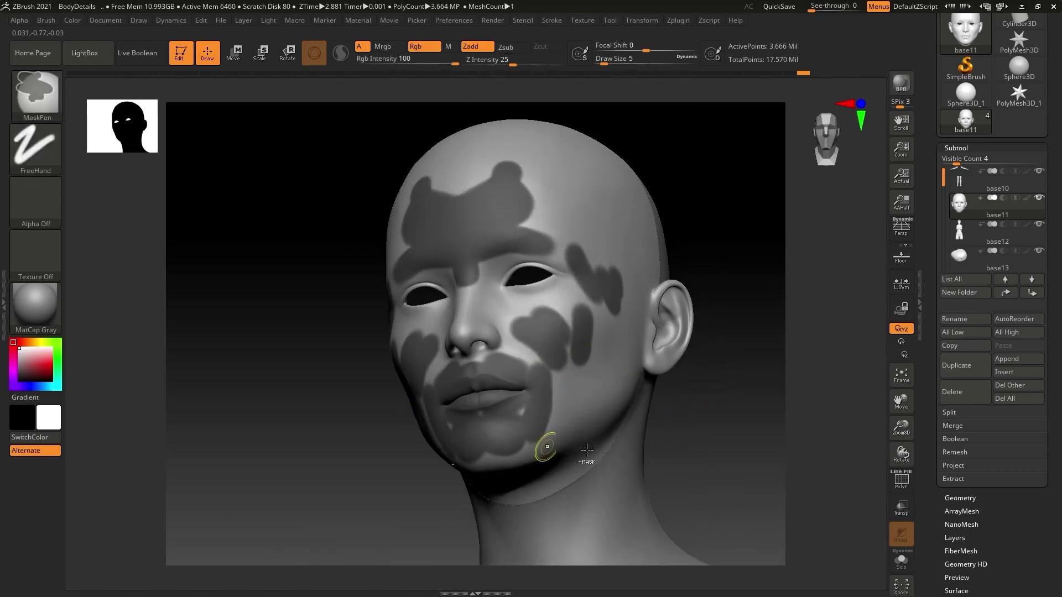
Extend the symmetrical face mask over the nose, around the eyes and across the remaining cheek areas.
{"action": "left_click_drag", "start_coordinate": [702, 429], "coordinate": [714, 429]}
{"action": "mouse_move", "coordinate": [503, 349]}
{"action": "left_mouse_down", "text": "ctrl"}
{"action": "mouse_move", "coordinate": [479, 334]}
{"action": "mouse_move", "coordinate": [459, 290]}
{"action": "left_mouse_up", "text": "ctrl"}
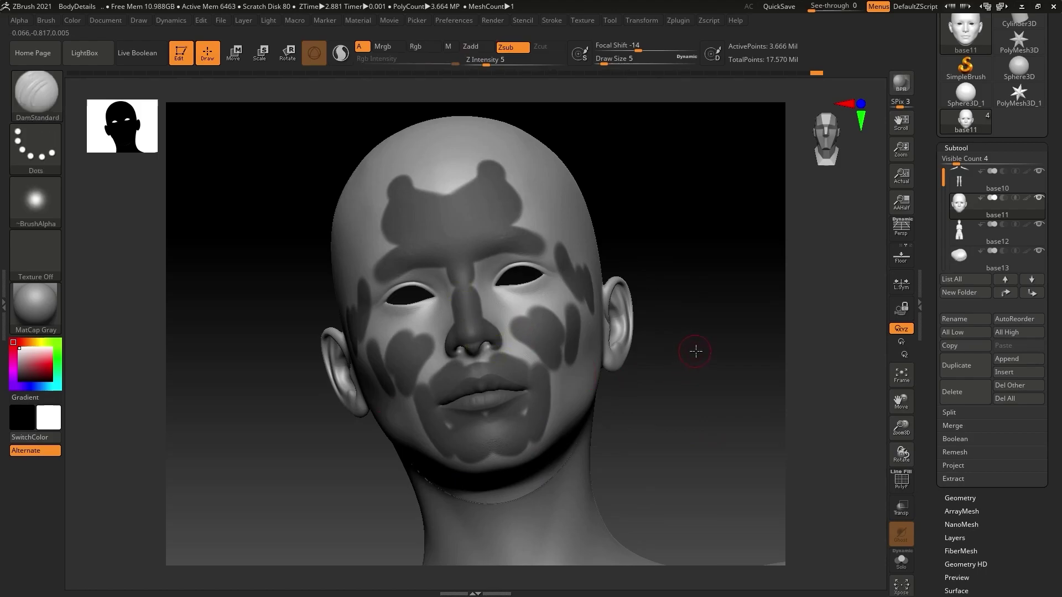
{"action": "left_click_drag", "start_coordinate": [695, 351], "coordinate": [711, 356]}
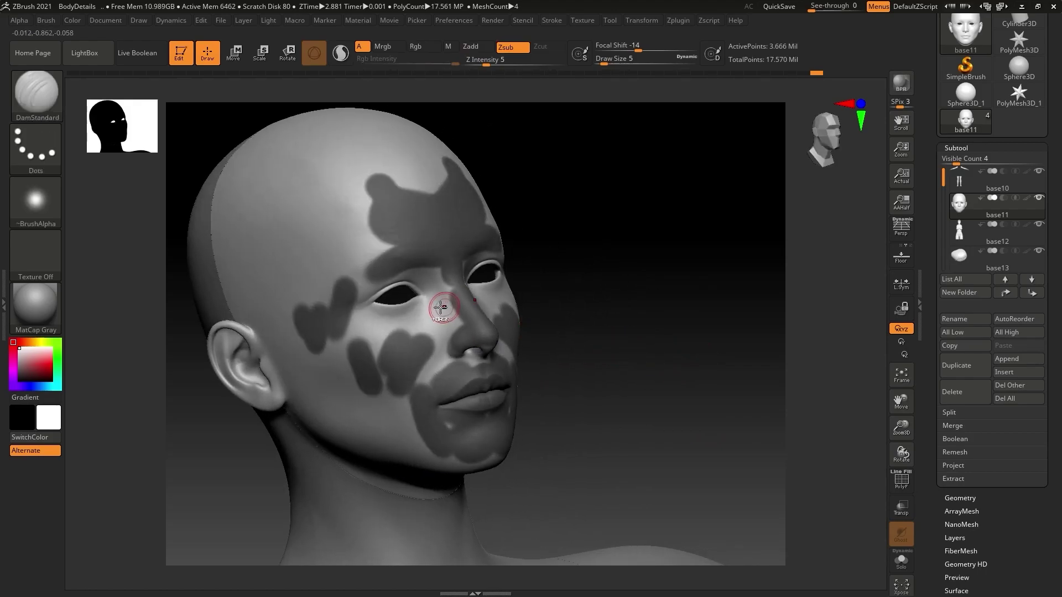
{"action": "mouse_move", "coordinate": [441, 308]}
{"action": "left_mouse_down", "text": "ctrl"}
{"action": "mouse_move", "coordinate": [376, 321]}
{"action": "mouse_move", "coordinate": [363, 308]}
{"action": "mouse_move", "coordinate": [390, 281]}
{"action": "mouse_move", "coordinate": [412, 292]}
{"action": "mouse_move", "coordinate": [358, 313]}
{"action": "mouse_move", "coordinate": [365, 354]}
{"action": "mouse_move", "coordinate": [437, 366]}
{"action": "mouse_move", "coordinate": [417, 338]}
{"action": "mouse_move", "coordinate": [487, 363]}
{"action": "left_mouse_up", "text": "ctrl"}
{"action": "mouse_move", "coordinate": [640, 383]}
{"action": "left_mouse_down"}
{"action": "mouse_move", "coordinate": [615, 387]}
{"action": "mouse_move", "coordinate": [542, 190]}
{"action": "left_mouse_up"}
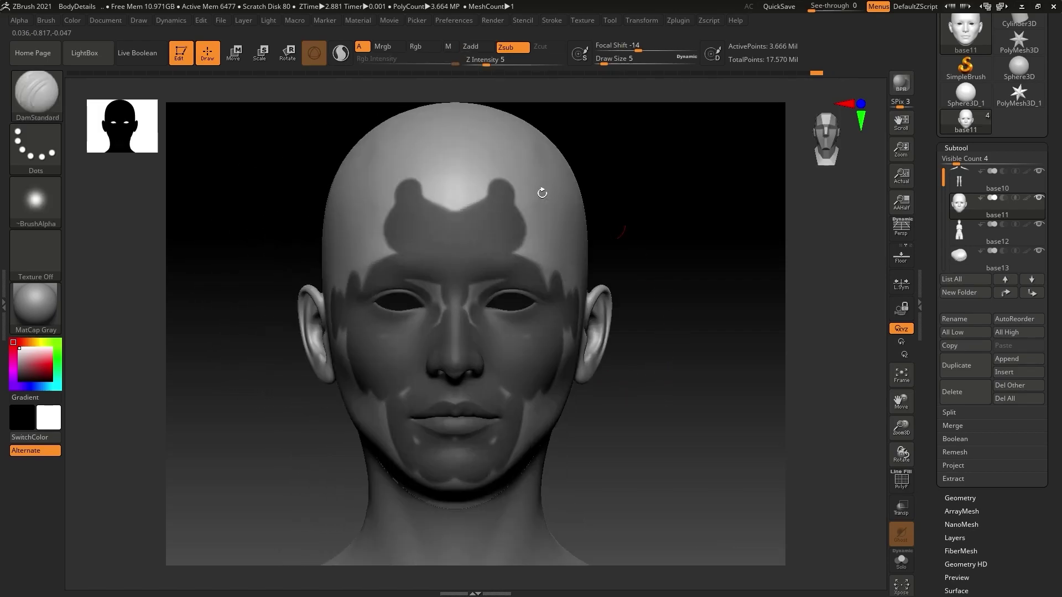
Enable Freeze borders and Keep UVs in Decimation Master and pre-process the current head subtool.
{"action": "left_click", "coordinate": [676, 23]}
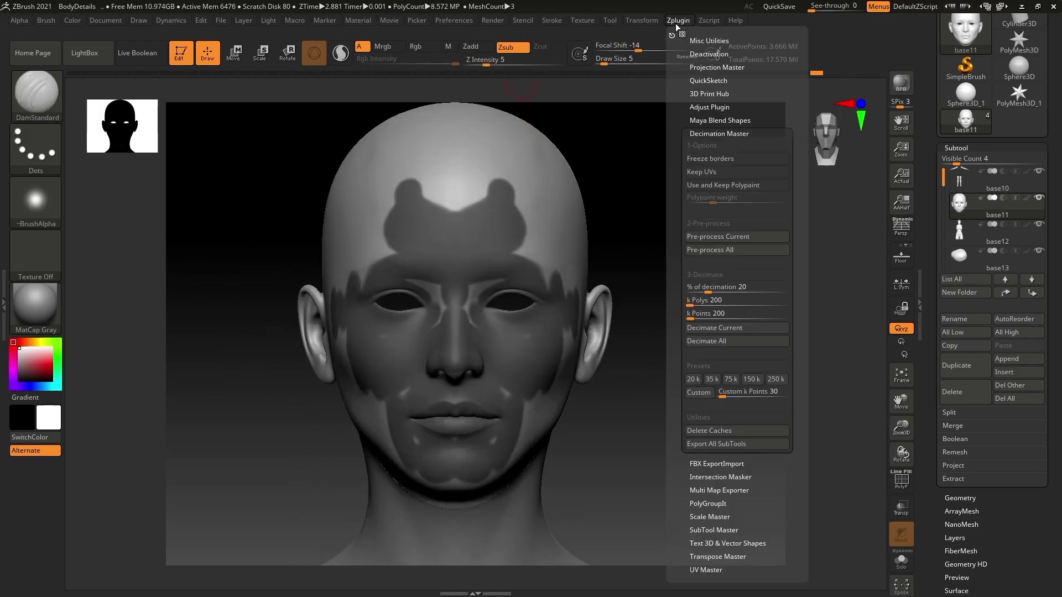
{"action": "left_click", "coordinate": [718, 159]}
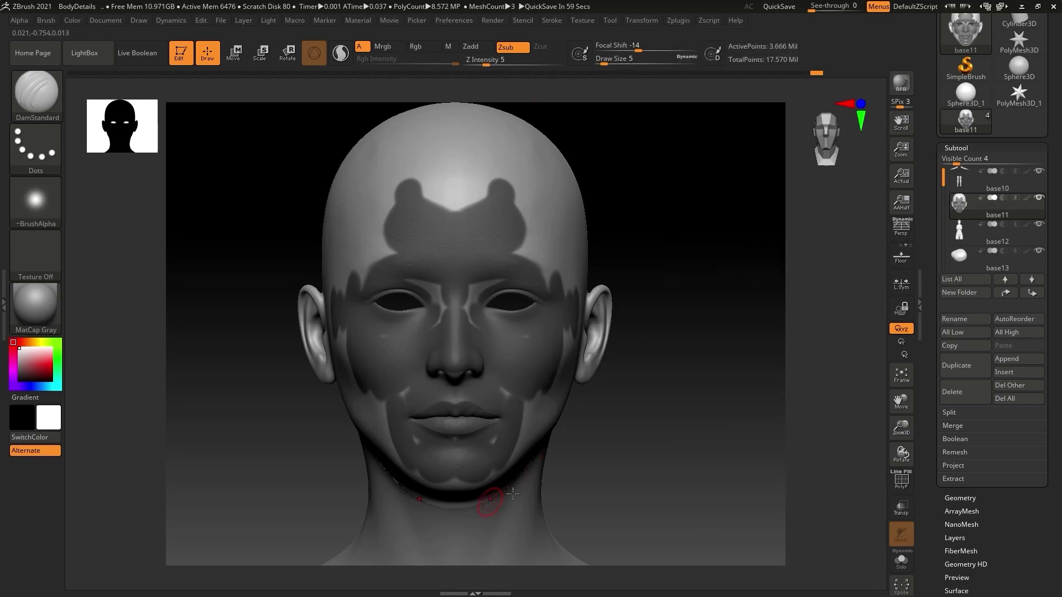
{"action": "left_click", "coordinate": [671, 20]}
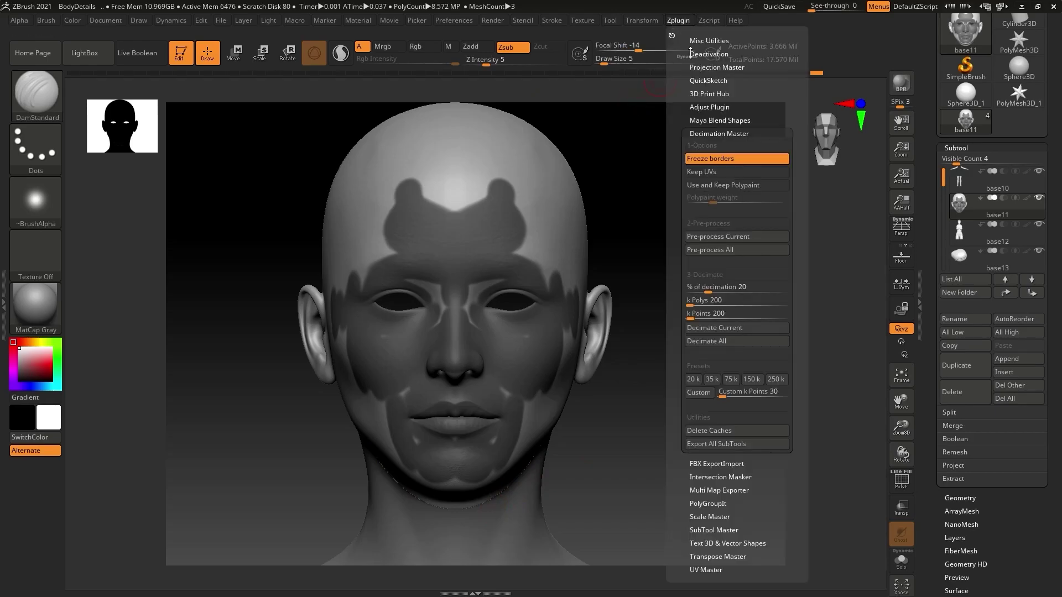
{"action": "left_click", "coordinate": [708, 173]}
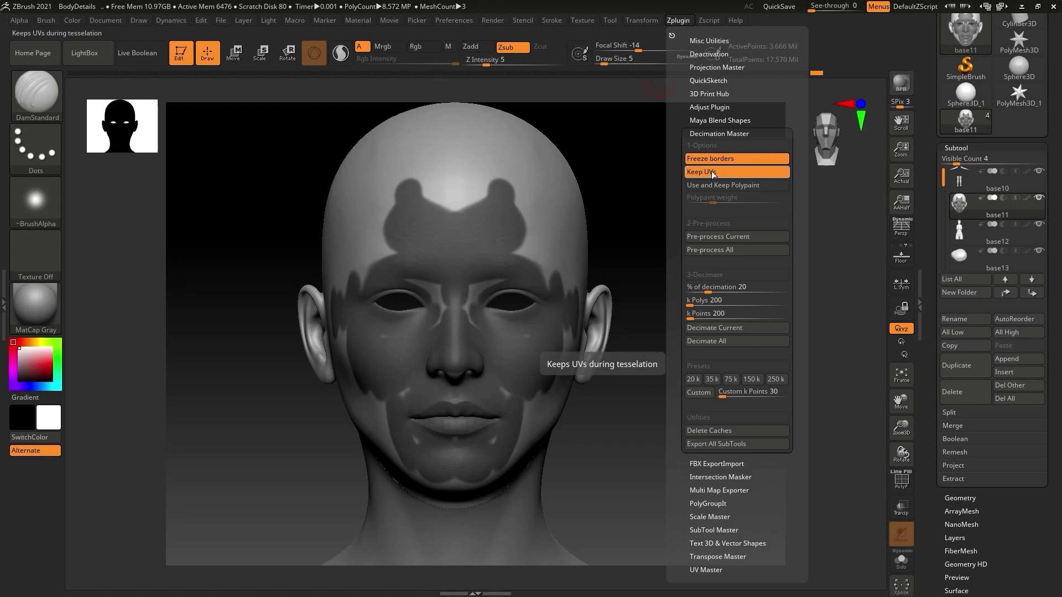
{"action": "left_click", "coordinate": [719, 237]}
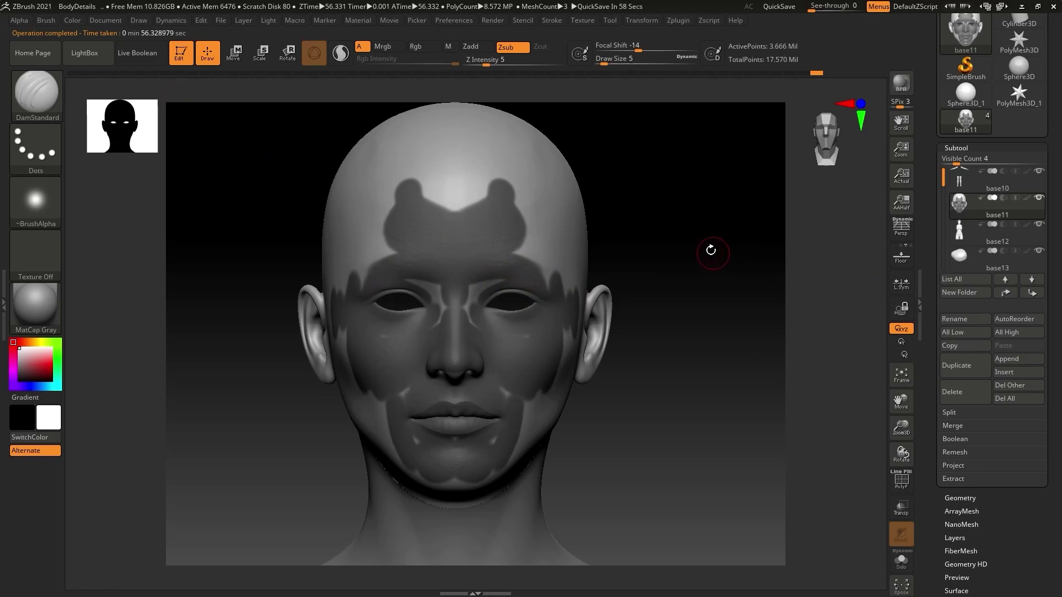
Inspect the head's polygon wireframe and compare the face's skin detail with the mask hidden and shown.
{"action": "mouse_move", "coordinate": [688, 292]}
{"action": "left_mouse_down"}
{"action": "mouse_move", "coordinate": [689, 238]}
{"action": "mouse_move", "coordinate": [706, 265]}
{"action": "mouse_move", "coordinate": [737, 244]}
{"action": "mouse_move", "coordinate": [731, 260]}
{"action": "left_mouse_up"}
{"action": "key", "text": "shift+f"}
{"action": "mouse_move", "coordinate": [697, 347]}
{"action": "left_mouse_down", "text": "alt"}
{"action": "mouse_move", "coordinate": [656, 230]}
{"action": "mouse_move", "coordinate": [668, 291]}
{"action": "mouse_move", "coordinate": [715, 388]}
{"action": "mouse_move", "coordinate": [736, 376]}
{"action": "mouse_move", "coordinate": [692, 367]}
{"action": "mouse_move", "coordinate": [712, 368]}
{"action": "left_mouse_up", "text": "alt"}
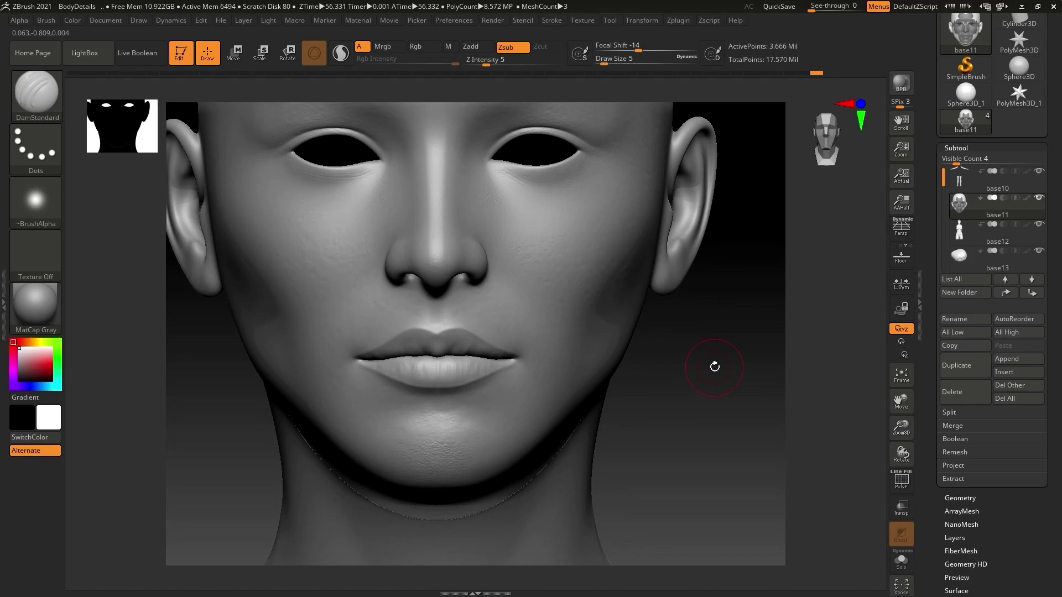
{"action": "key", "text": "ctrl+h"}
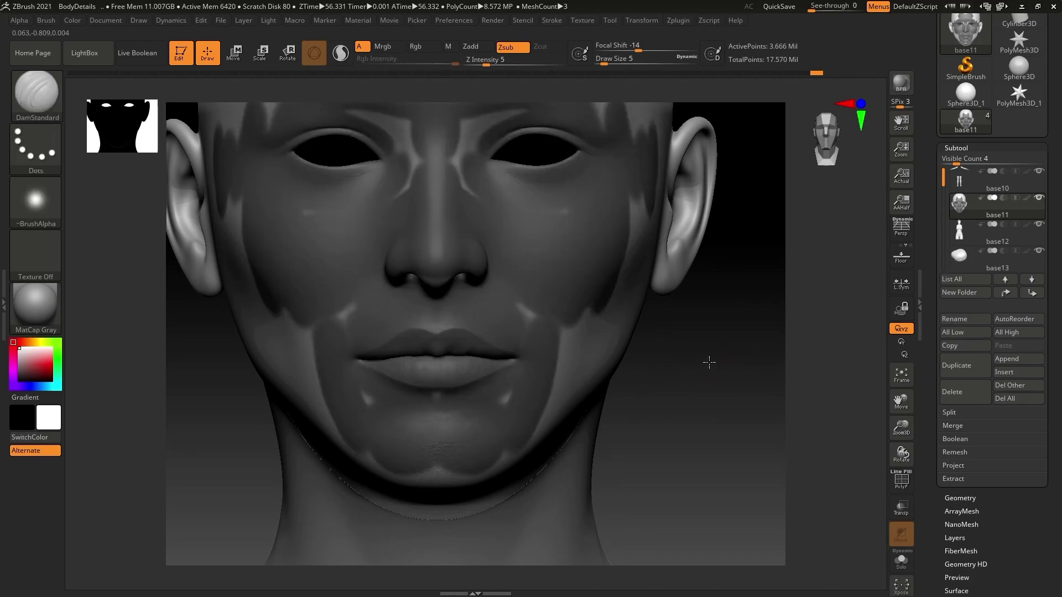
{"action": "mouse_move", "coordinate": [709, 363]}
{"action": "left_mouse_down", "text": "alt"}
{"action": "mouse_move", "coordinate": [683, 304]}
{"action": "mouse_move", "coordinate": [716, 370]}
{"action": "left_mouse_up", "text": "alt"}
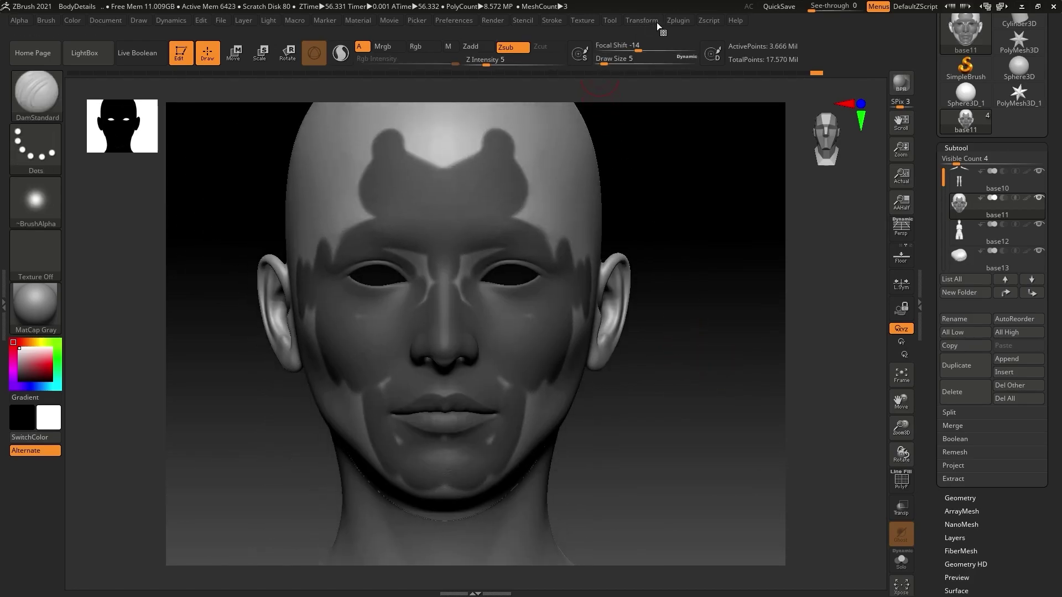
Decimate the current head subtool with the % of decimation at 20 and check the resulting face.
{"action": "left_click", "coordinate": [679, 22]}
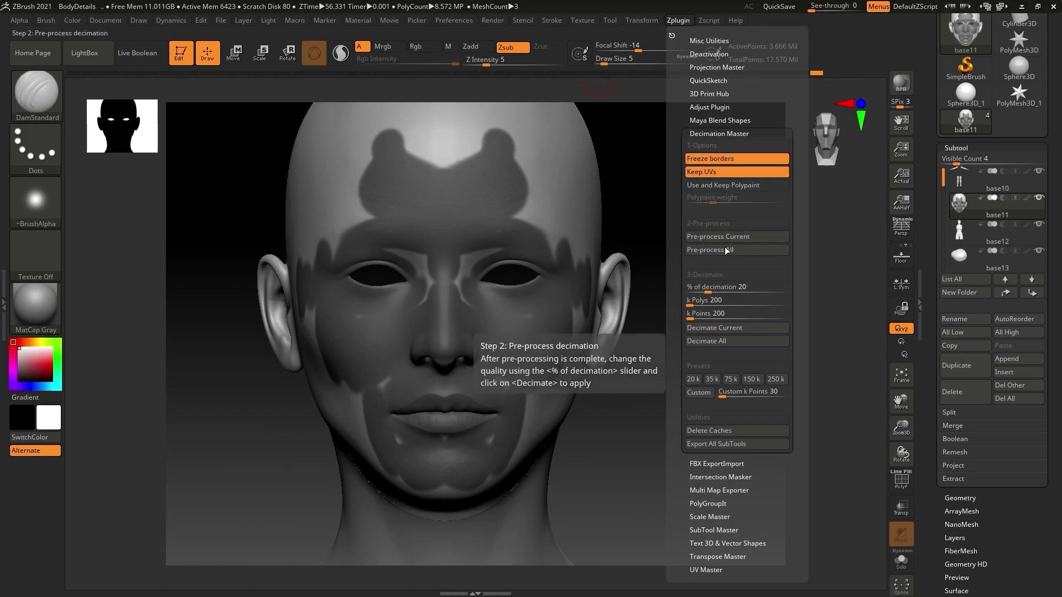
{"action": "left_click", "coordinate": [726, 329]}
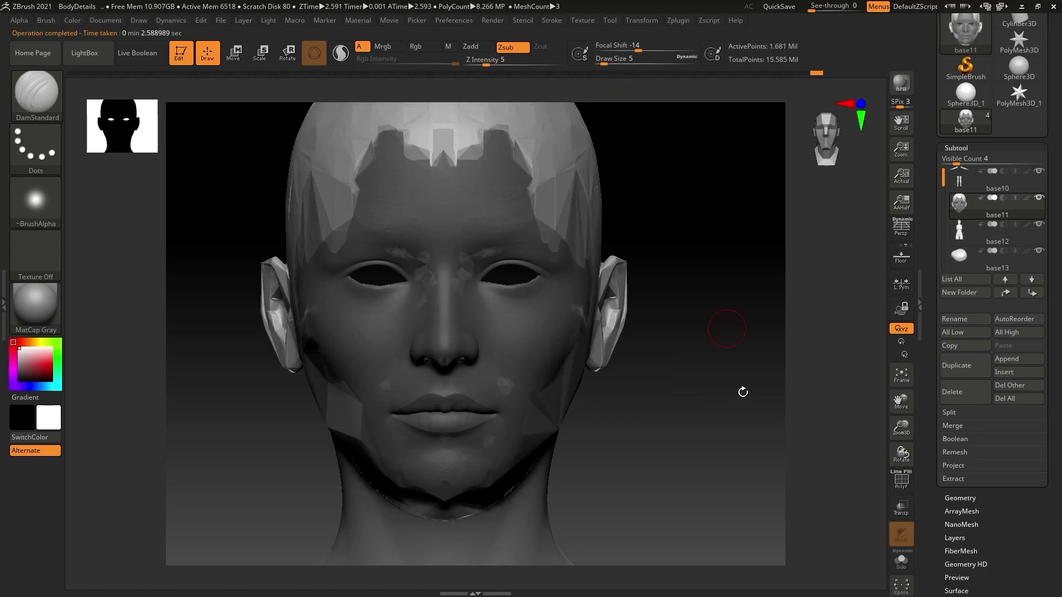
{"action": "left_click_drag", "start_coordinate": [735, 425], "coordinate": [705, 417]}
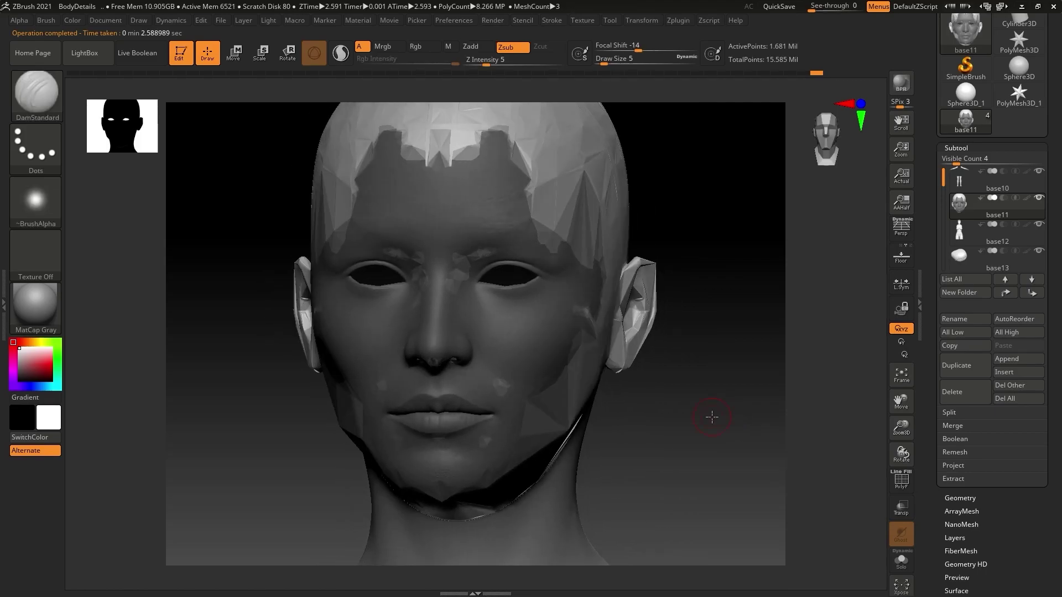
Undo the last head decimation and clear the face mask.
{"action": "key", "text": "ctrl+d"}
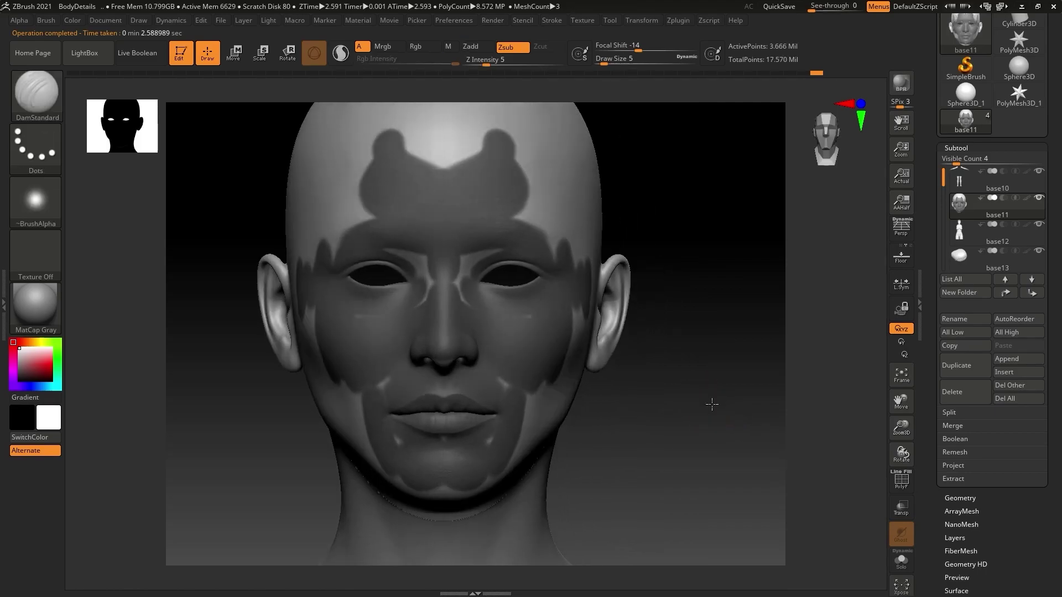
{"action": "left_click_drag", "start_coordinate": [692, 282], "coordinate": [711, 320], "text": "ctrl"}
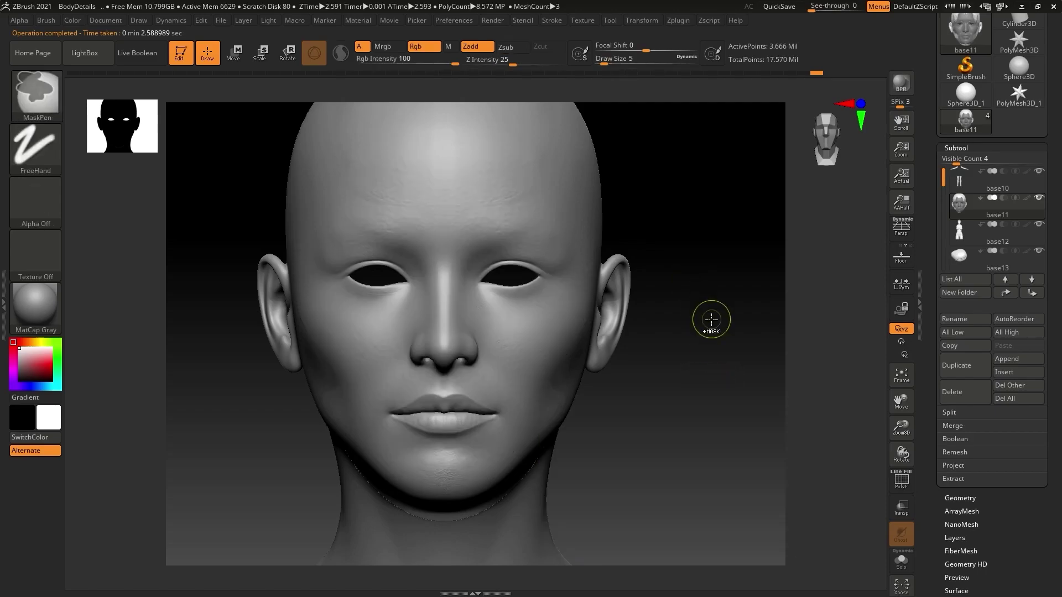
Try decimating the current unmasked head at the 20% setting, inspect the face, and undo the decimation.
{"action": "left_click", "coordinate": [675, 20]}
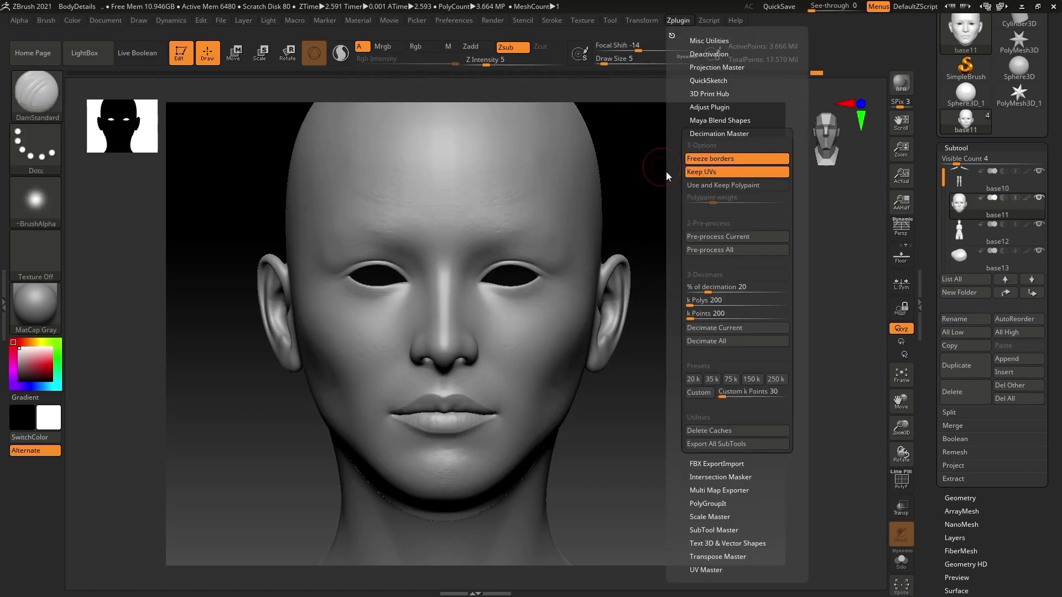
{"action": "left_click", "coordinate": [728, 328]}
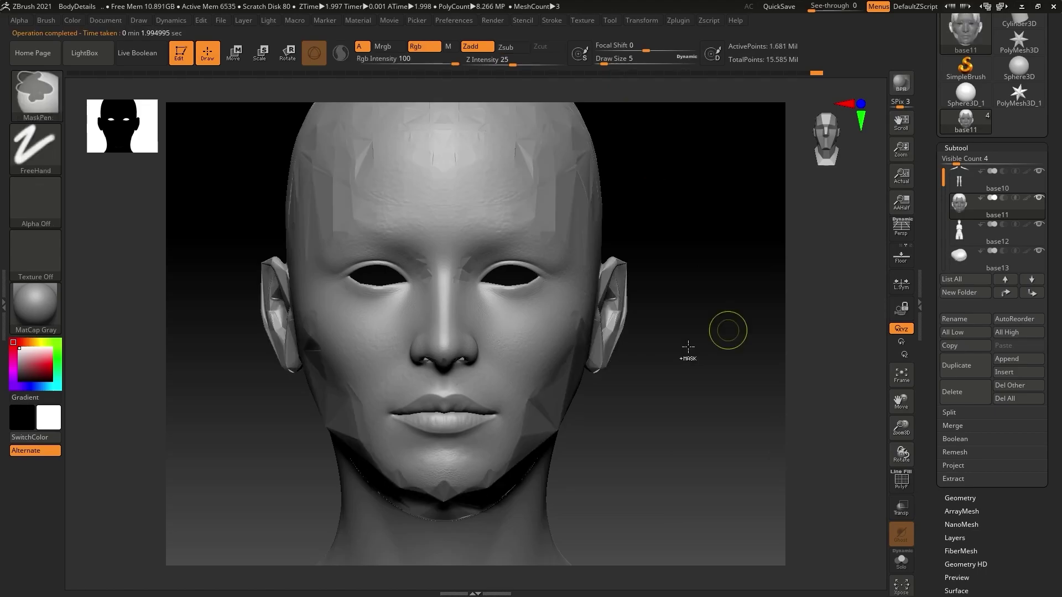
{"action": "mouse_move", "coordinate": [711, 367]}
{"action": "left_mouse_down"}
{"action": "mouse_move", "coordinate": [676, 361]}
{"action": "mouse_move", "coordinate": [732, 363]}
{"action": "mouse_move", "coordinate": [711, 361]}
{"action": "left_mouse_up"}
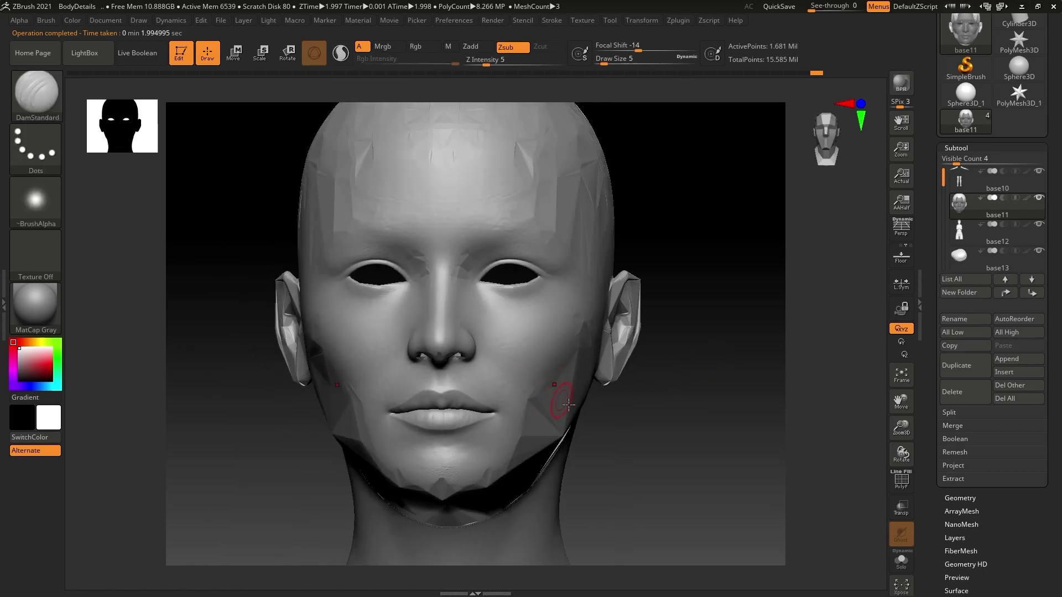
{"action": "key", "text": "ctrl+z"}
{"action": "mouse_move", "coordinate": [689, 412]}
{"action": "left_mouse_down"}
{"action": "mouse_move", "coordinate": [666, 413]}
{"action": "mouse_move", "coordinate": [697, 411]}
{"action": "left_mouse_up"}
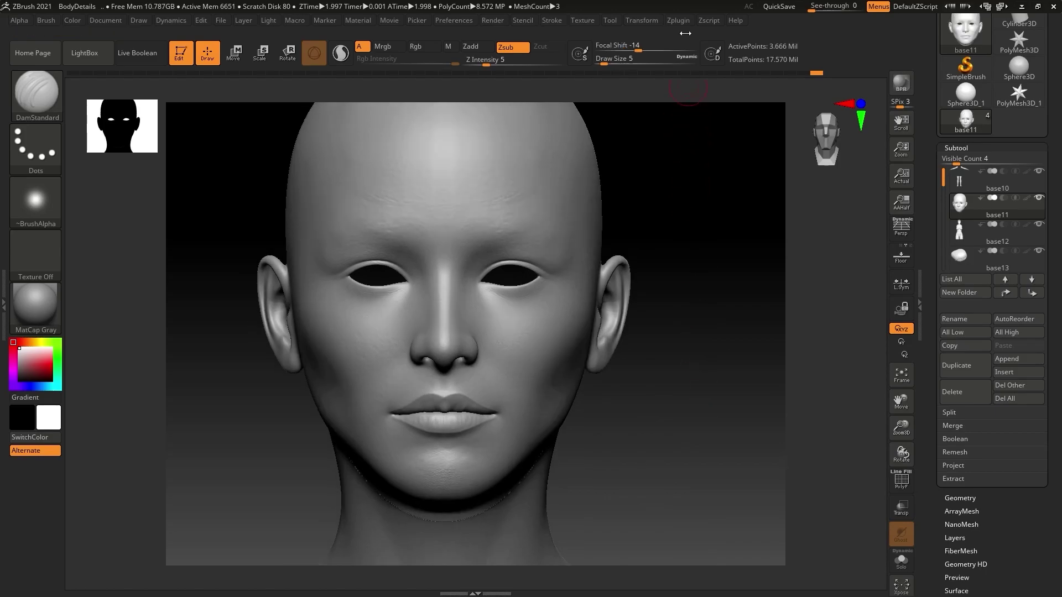
Set Decimation Master's % of decimation to 10.
{"action": "left_click", "coordinate": [679, 18]}
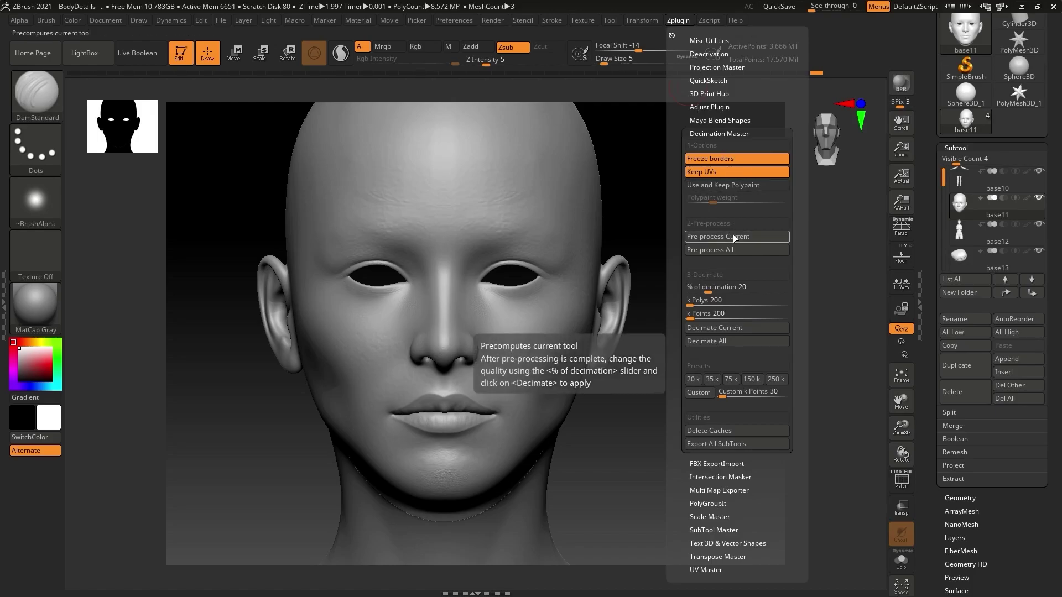
{"action": "left_click", "coordinate": [713, 287]}
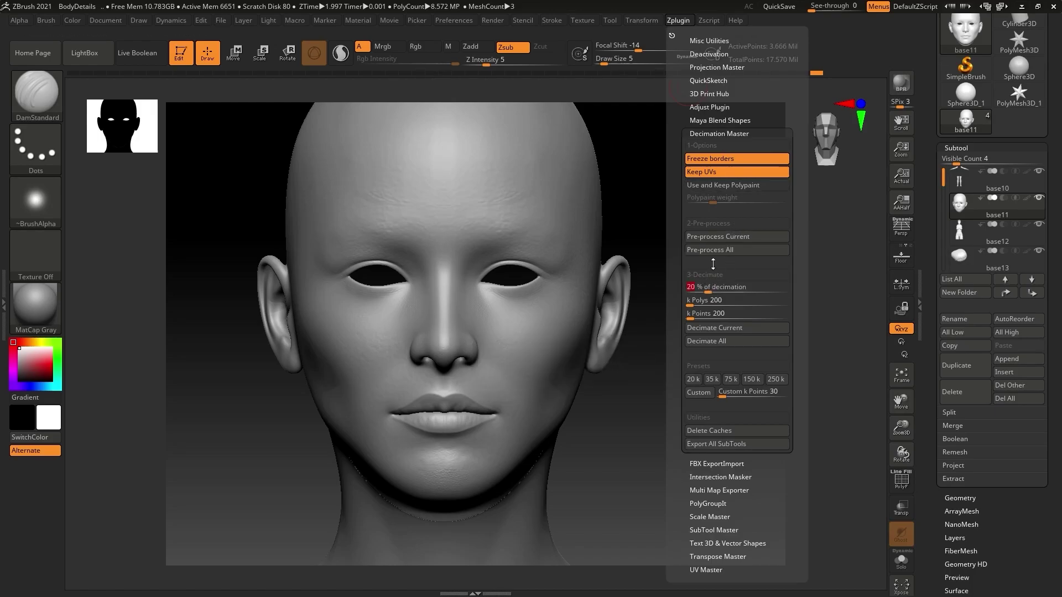
{"action": "type", "text": "10"}
{"action": "key", "text": "Return"}
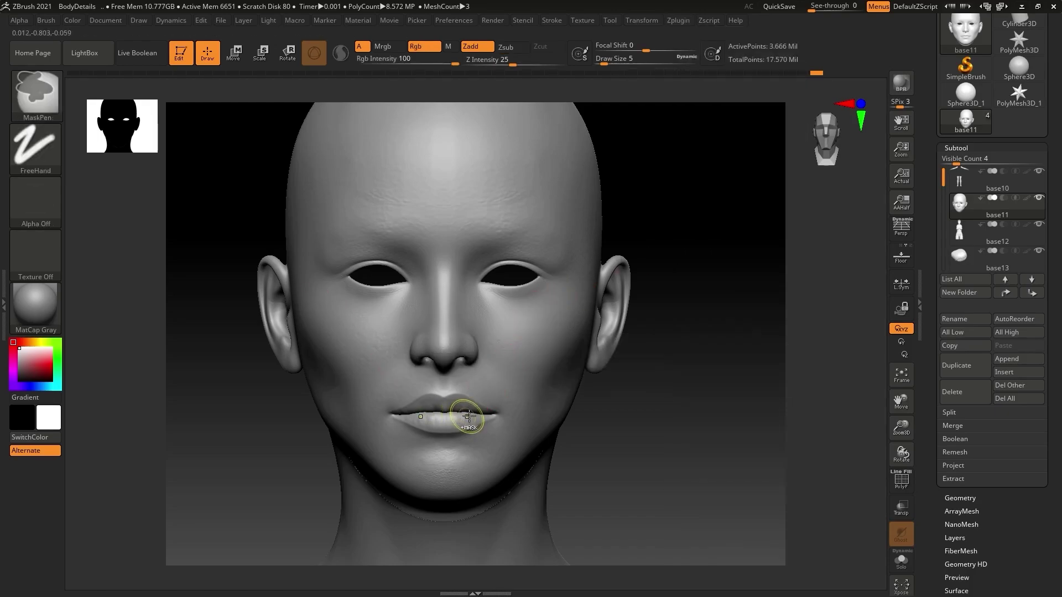
Mask the lips symmetrically and pre-process the current head subtool with Freeze borders and Keep UVs enabled.
{"action": "mouse_move", "coordinate": [473, 412]}
{"action": "left_mouse_down", "text": "ctrl"}
{"action": "mouse_move", "coordinate": [398, 415]}
{"action": "mouse_move", "coordinate": [506, 412]}
{"action": "left_mouse_up", "text": "ctrl"}
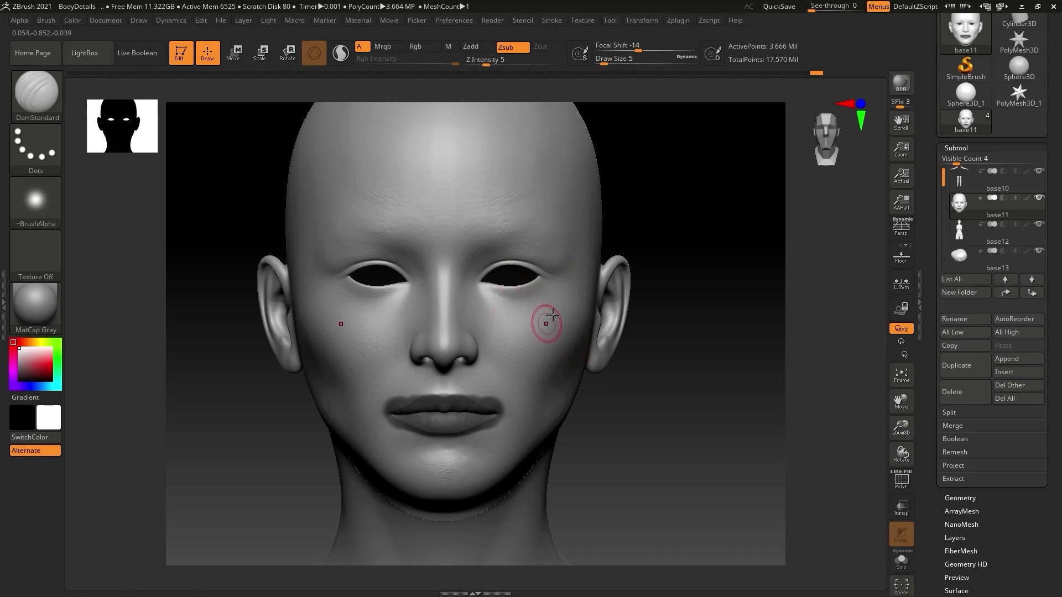
{"action": "left_click", "coordinate": [681, 20]}
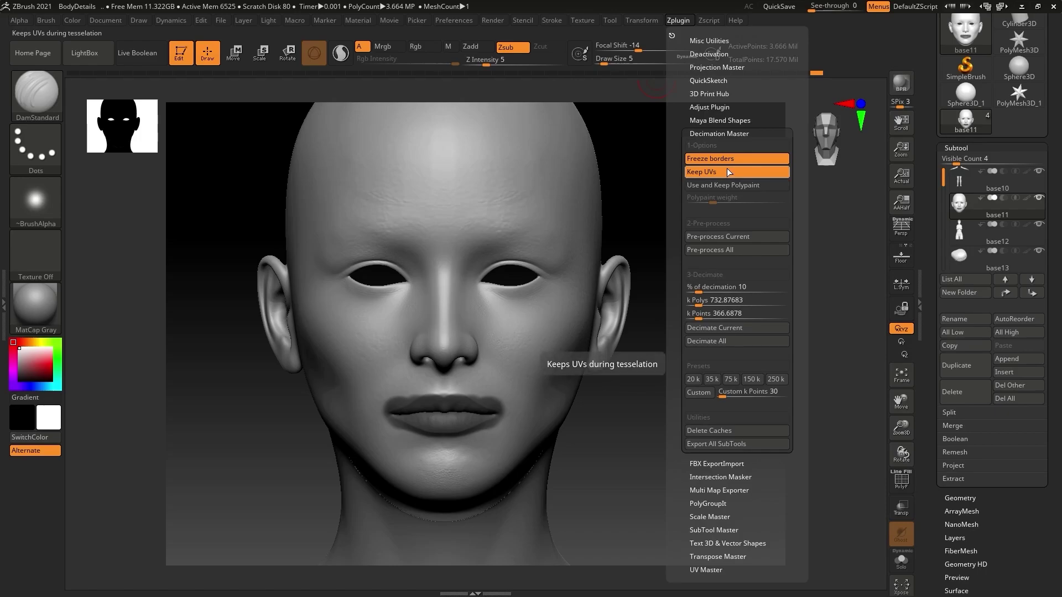
{"action": "left_click", "coordinate": [737, 238]}
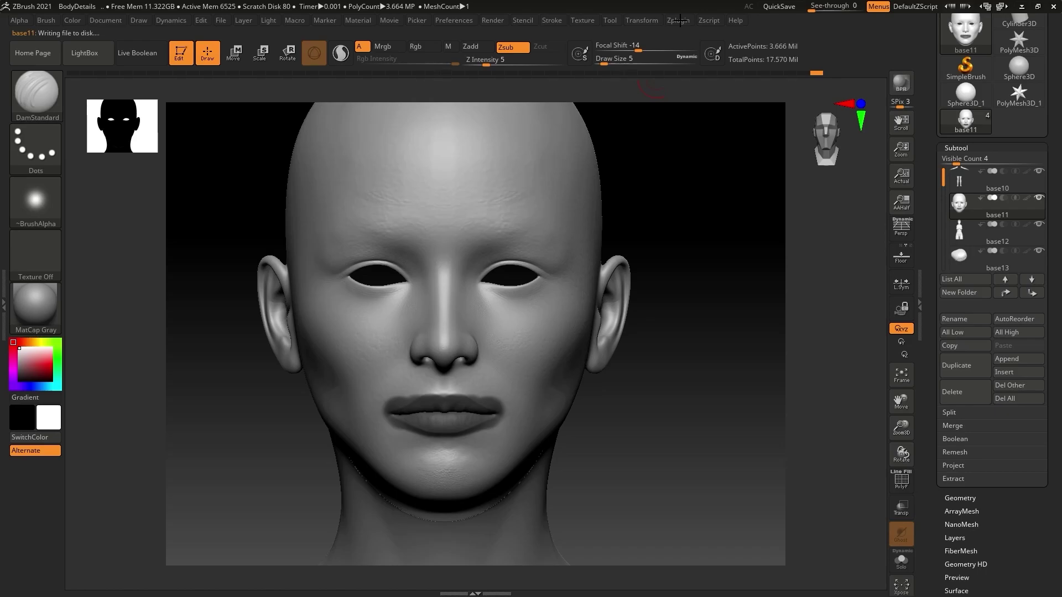
Decimate the current head subtool at the 10% setting and clear its lip mask.
{"action": "left_click", "coordinate": [681, 20]}
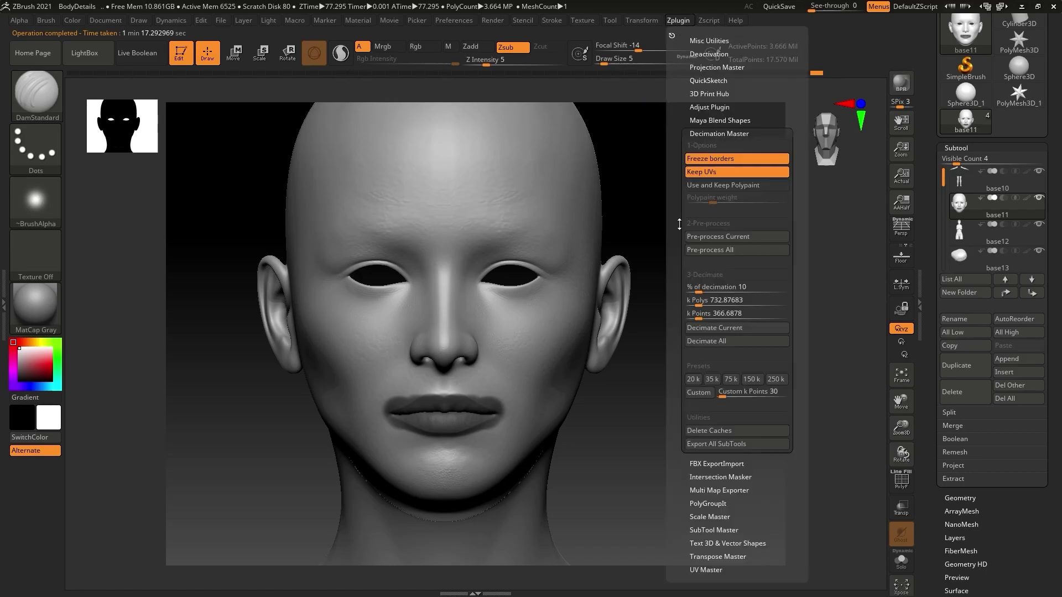
{"action": "left_click", "coordinate": [722, 328]}
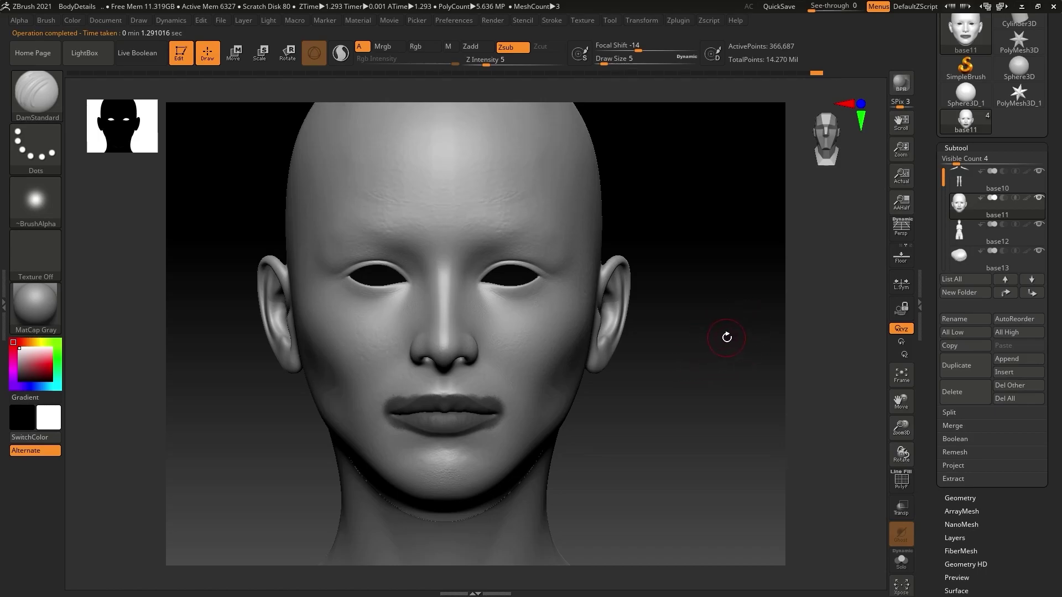
{"action": "mouse_move", "coordinate": [727, 337]}
{"action": "left_mouse_down"}
{"action": "mouse_move", "coordinate": [711, 337]}
{"action": "mouse_move", "coordinate": [723, 332]}
{"action": "left_mouse_up"}
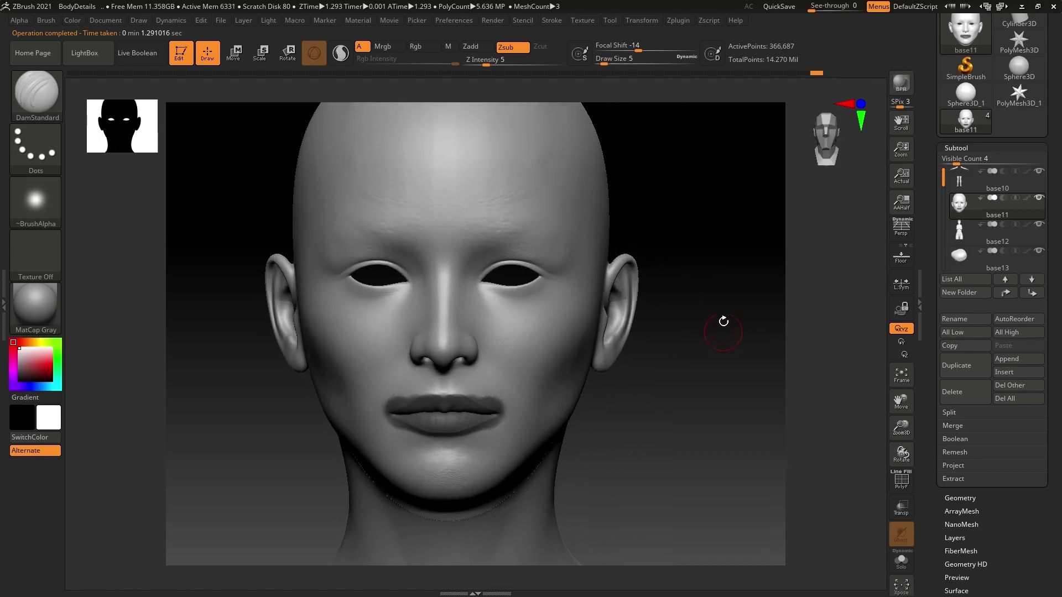
{"action": "left_click_drag", "start_coordinate": [723, 289], "coordinate": [748, 344], "text": "ctrl"}
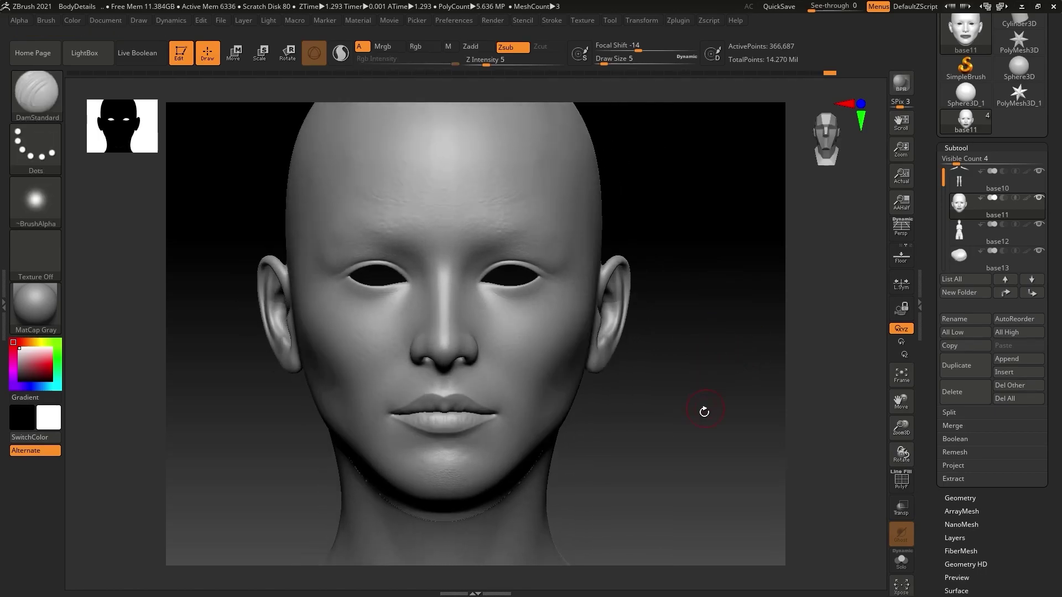
{"action": "left_click_drag", "start_coordinate": [702, 410], "coordinate": [716, 384]}
{"action": "left_click_drag", "start_coordinate": [711, 441], "coordinate": [705, 372], "text": "alt"}
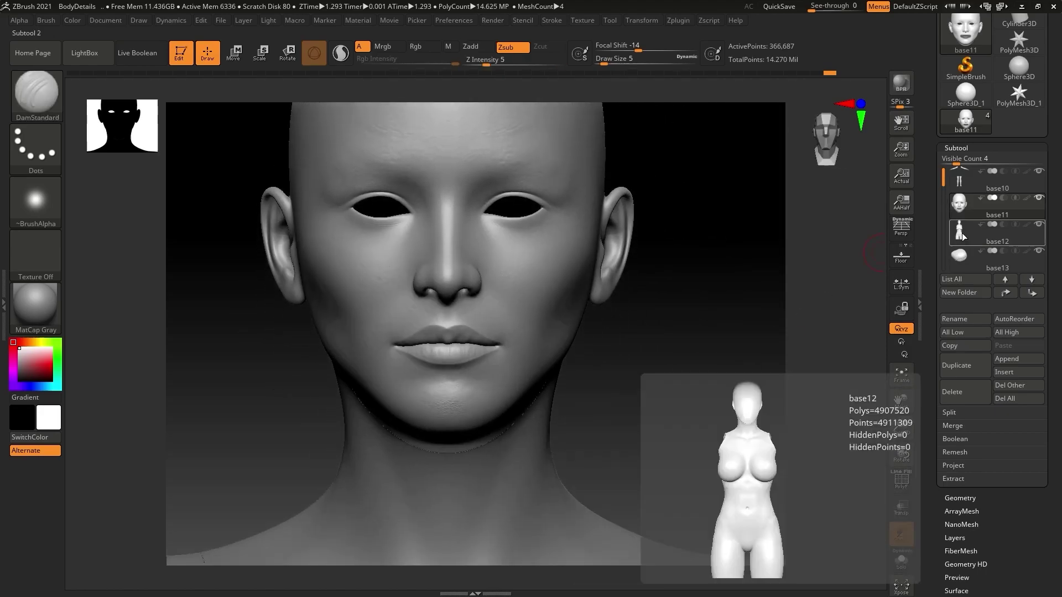
Select the torso subtool base12 and paint a symmetrical mask over the centre of the chest and the collarbones with draw size 7.
{"action": "left_click", "coordinate": [962, 237]}
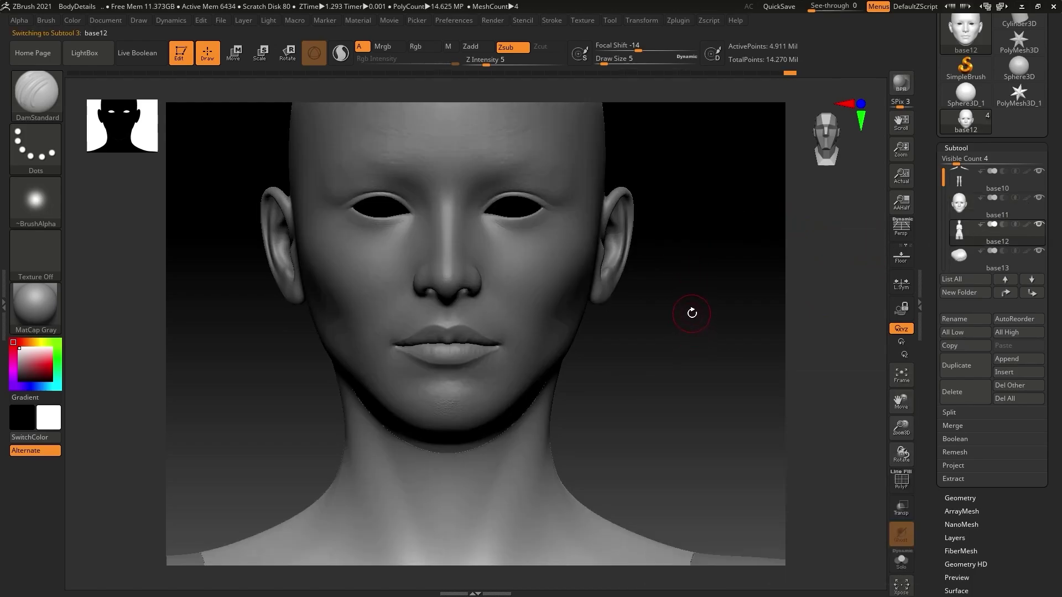
{"action": "left_click_drag", "start_coordinate": [680, 394], "coordinate": [712, 199], "text": "alt"}
{"action": "left_click_drag", "start_coordinate": [702, 337], "coordinate": [712, 182], "text": "alt"}
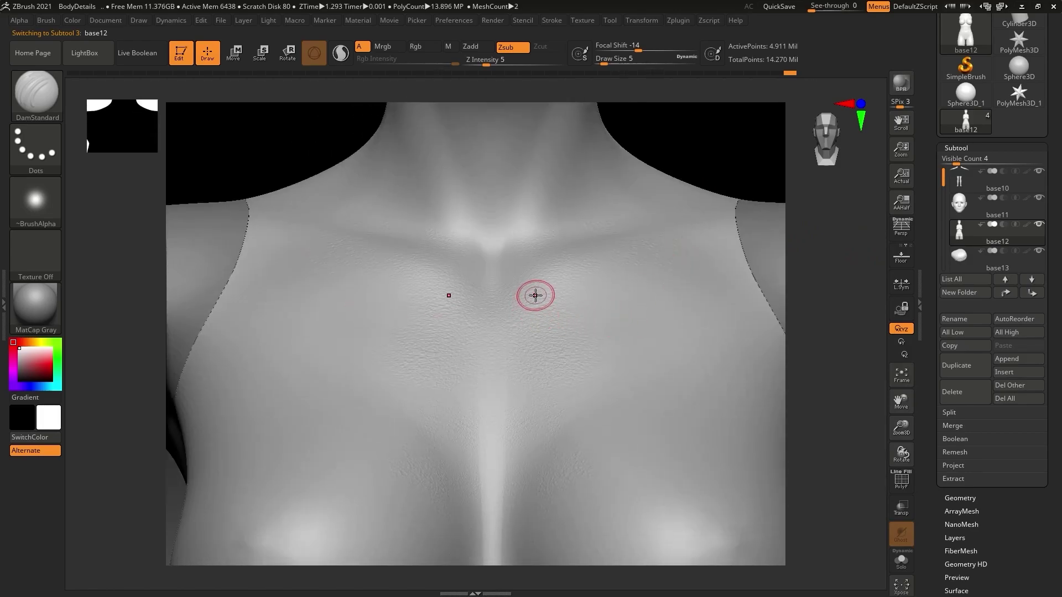
{"action": "key", "text": "s"}
{"action": "mouse_move", "coordinate": [538, 292]}
{"action": "left_mouse_down", "text": "ctrl"}
{"action": "mouse_move", "coordinate": [539, 332]}
{"action": "mouse_move", "coordinate": [524, 252]}
{"action": "mouse_move", "coordinate": [556, 381]}
{"action": "mouse_move", "coordinate": [539, 409]}
{"action": "mouse_move", "coordinate": [580, 471]}
{"action": "mouse_move", "coordinate": [528, 536]}
{"action": "mouse_move", "coordinate": [495, 421]}
{"action": "mouse_move", "coordinate": [498, 498]}
{"action": "mouse_move", "coordinate": [516, 547]}
{"action": "left_mouse_up", "text": "ctrl"}
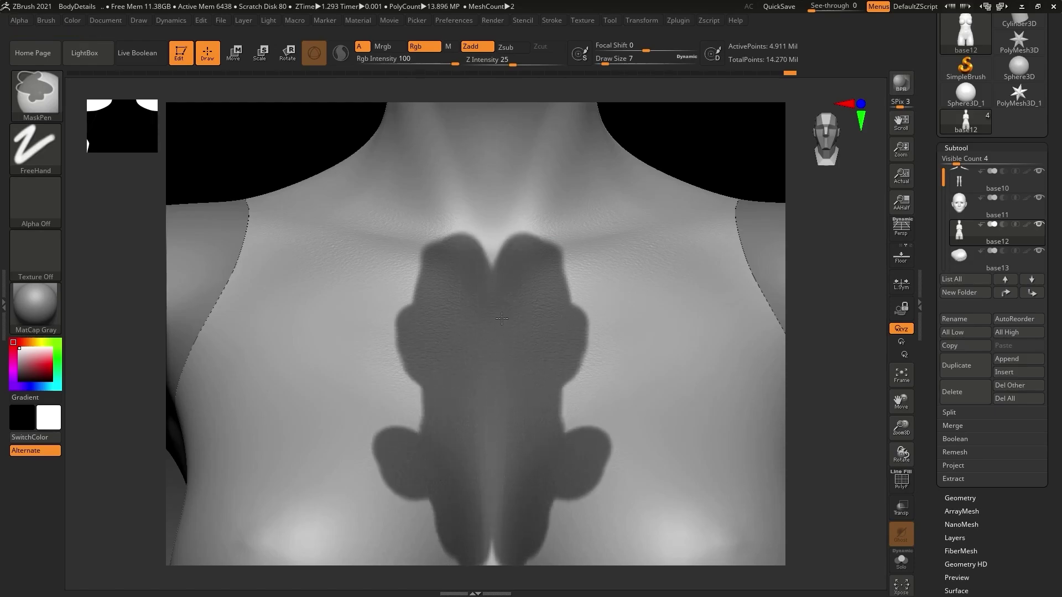
{"action": "mouse_move", "coordinate": [501, 319]}
{"action": "left_mouse_down", "text": "ctrl"}
{"action": "mouse_move", "coordinate": [575, 233]}
{"action": "mouse_move", "coordinate": [636, 213]}
{"action": "mouse_move", "coordinate": [630, 265]}
{"action": "mouse_move", "coordinate": [589, 253]}
{"action": "mouse_move", "coordinate": [642, 290]}
{"action": "mouse_move", "coordinate": [565, 406]}
{"action": "mouse_move", "coordinate": [572, 363]}
{"action": "left_mouse_up", "text": "ctrl"}
{"action": "left_click_drag", "start_coordinate": [612, 225], "coordinate": [655, 219], "text": "ctrl"}
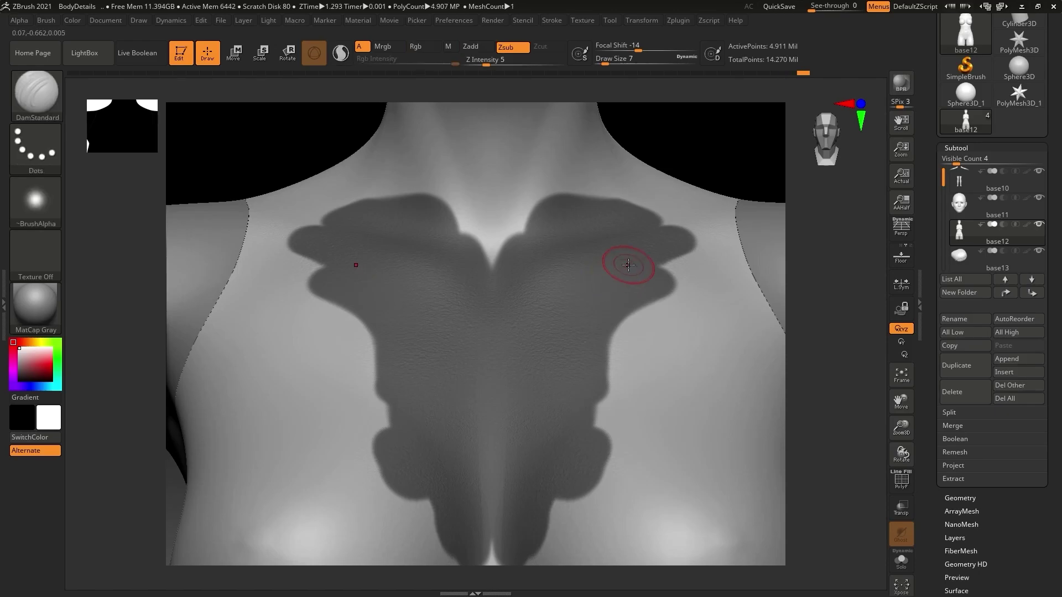
Examine the torso from the chest down to the abdomen and hips for further skin detail worth masking.
{"action": "mouse_move", "coordinate": [634, 281]}
{"action": "right_mouse_down", "text": "ctrl"}
{"action": "mouse_move", "coordinate": [594, 295]}
{"action": "mouse_move", "coordinate": [567, 245]}
{"action": "mouse_move", "coordinate": [576, 303]}
{"action": "right_mouse_up", "text": "ctrl"}
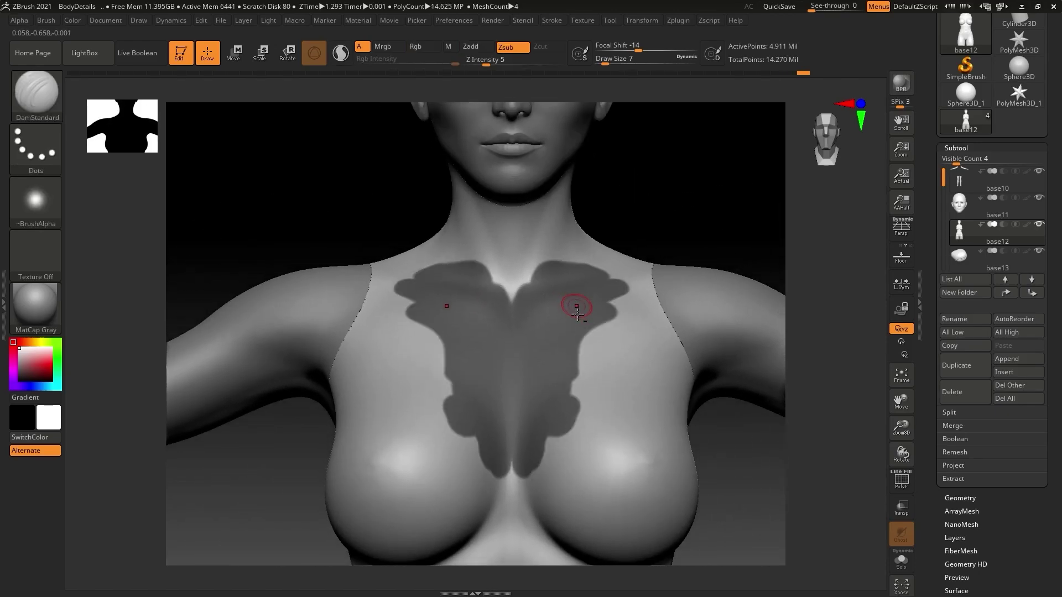
{"action": "right_click_drag", "start_coordinate": [620, 187], "coordinate": [623, 175]}
{"action": "right_click_drag", "start_coordinate": [496, 450], "coordinate": [559, 209], "text": "alt"}
{"action": "right_click_drag", "start_coordinate": [552, 398], "coordinate": [561, 216], "text": "alt"}
{"action": "right_click_drag", "start_coordinate": [496, 436], "coordinate": [514, 294], "text": "alt"}
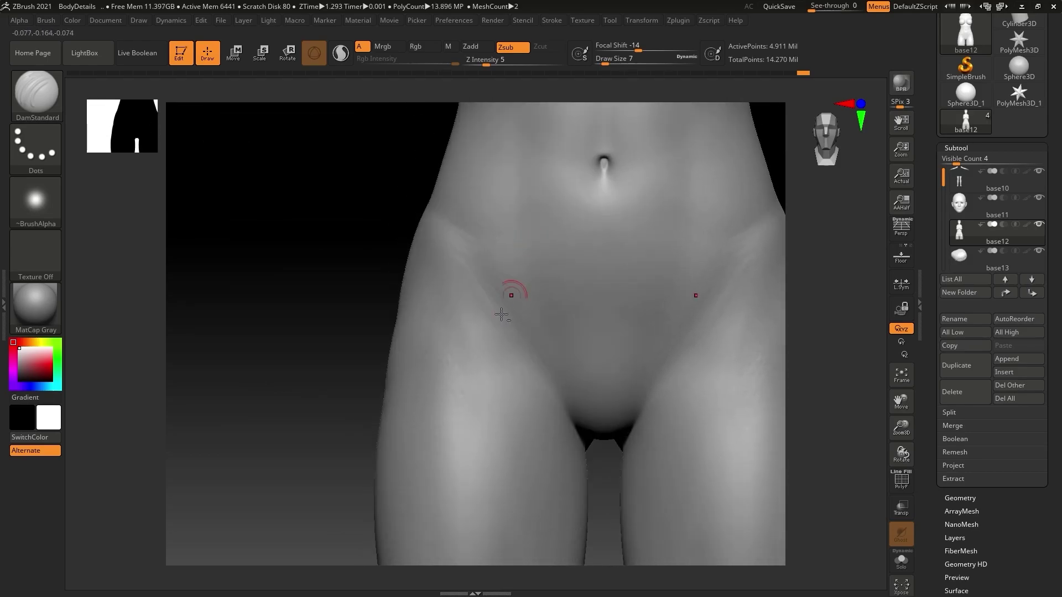
{"action": "mouse_move", "coordinate": [462, 239]}
{"action": "left_mouse_down", "text": "ctrl"}
{"action": "mouse_move", "coordinate": [523, 310]}
{"action": "mouse_move", "coordinate": [553, 381]}
{"action": "left_mouse_up", "text": "ctrl"}
{"action": "mouse_move", "coordinate": [476, 291]}
{"action": "left_mouse_down", "text": "ctrl"}
{"action": "mouse_move", "coordinate": [531, 337]}
{"action": "mouse_move", "coordinate": [559, 393]}
{"action": "left_mouse_up", "text": "ctrl"}
{"action": "mouse_move", "coordinate": [447, 371]}
{"action": "right_mouse_down"}
{"action": "mouse_move", "coordinate": [466, 310]}
{"action": "mouse_move", "coordinate": [562, 323]}
{"action": "mouse_move", "coordinate": [607, 349]}
{"action": "right_mouse_up"}
{"action": "right_click_drag", "start_coordinate": [653, 305], "coordinate": [541, 285]}
{"action": "right_click_drag", "start_coordinate": [691, 288], "coordinate": [670, 389], "text": "alt"}
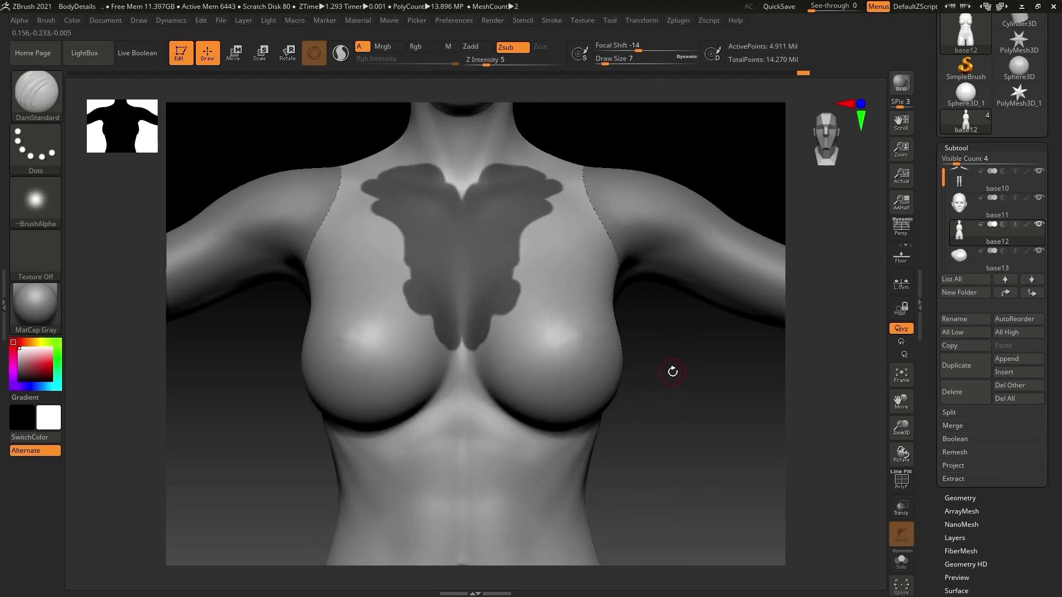
{"action": "right_click_drag", "start_coordinate": [673, 352], "coordinate": [678, 392], "text": "alt"}
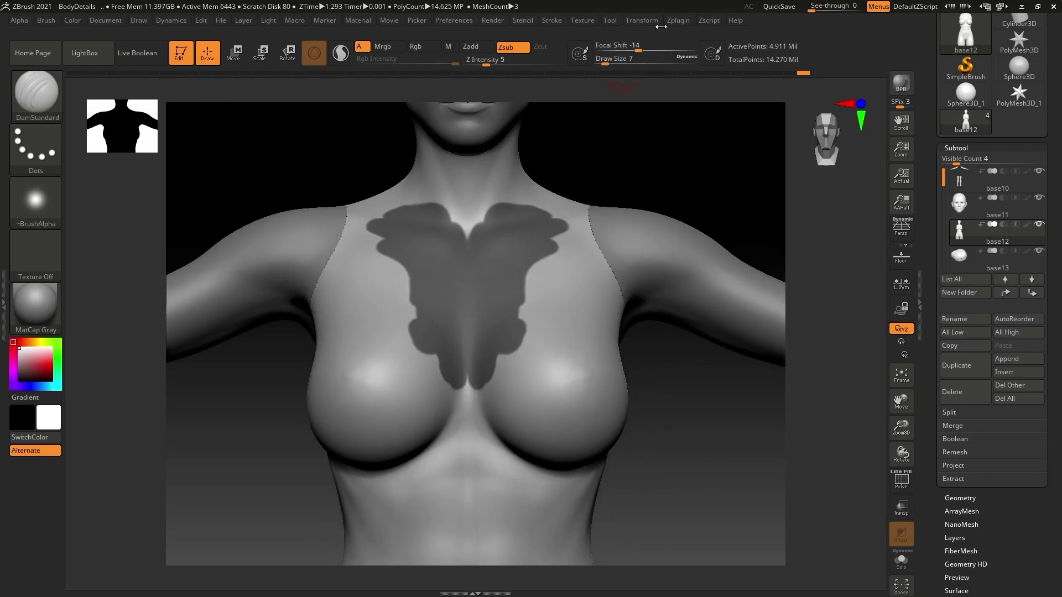
Pre-process the current torso subtool and decimate it at the 10% setting.
{"action": "left_click", "coordinate": [678, 21]}
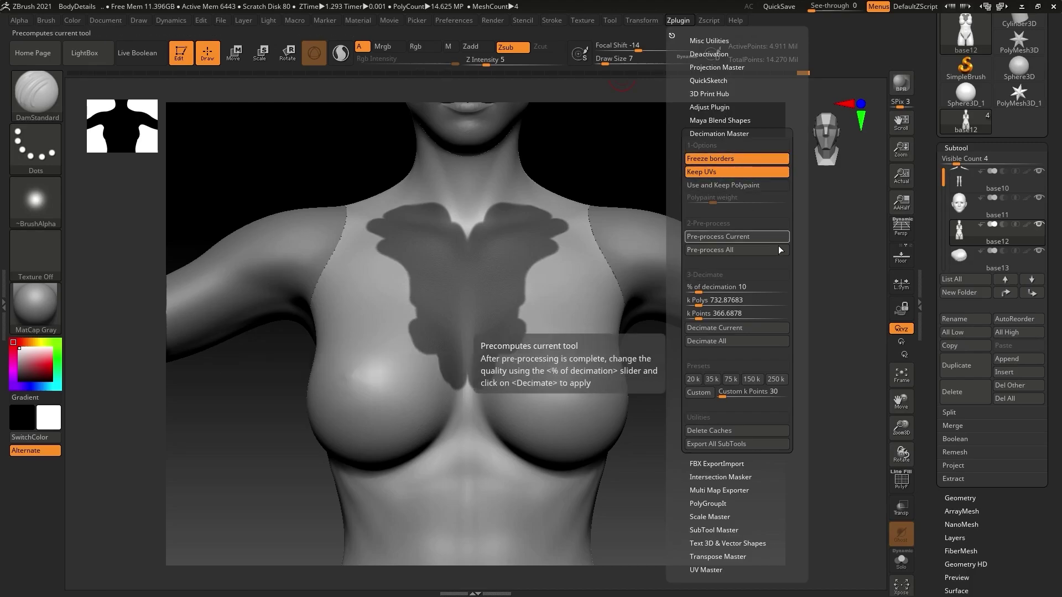
{"action": "left_click", "coordinate": [748, 238]}
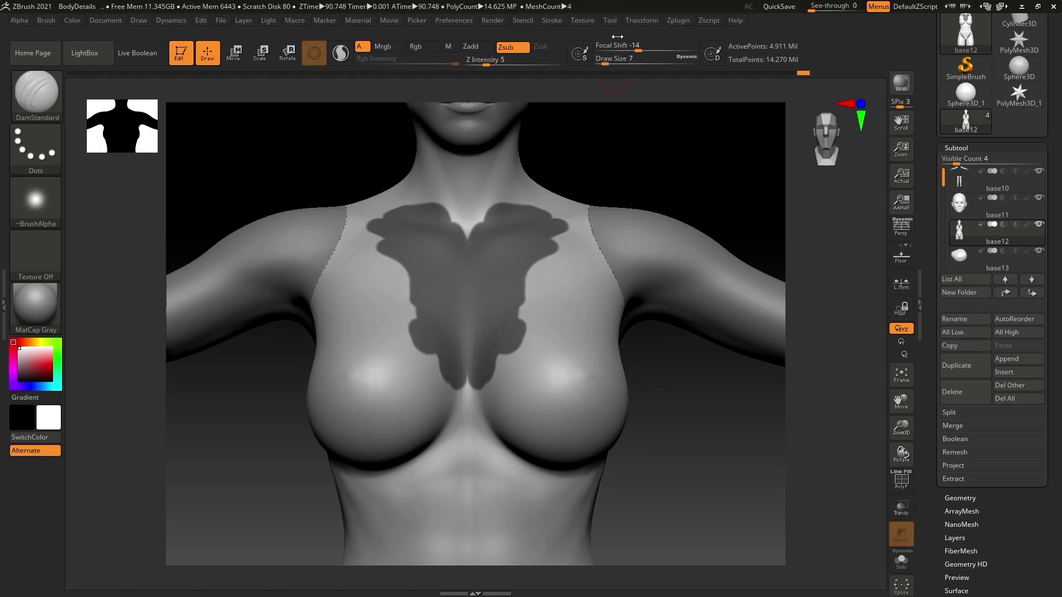
{"action": "left_click", "coordinate": [680, 21]}
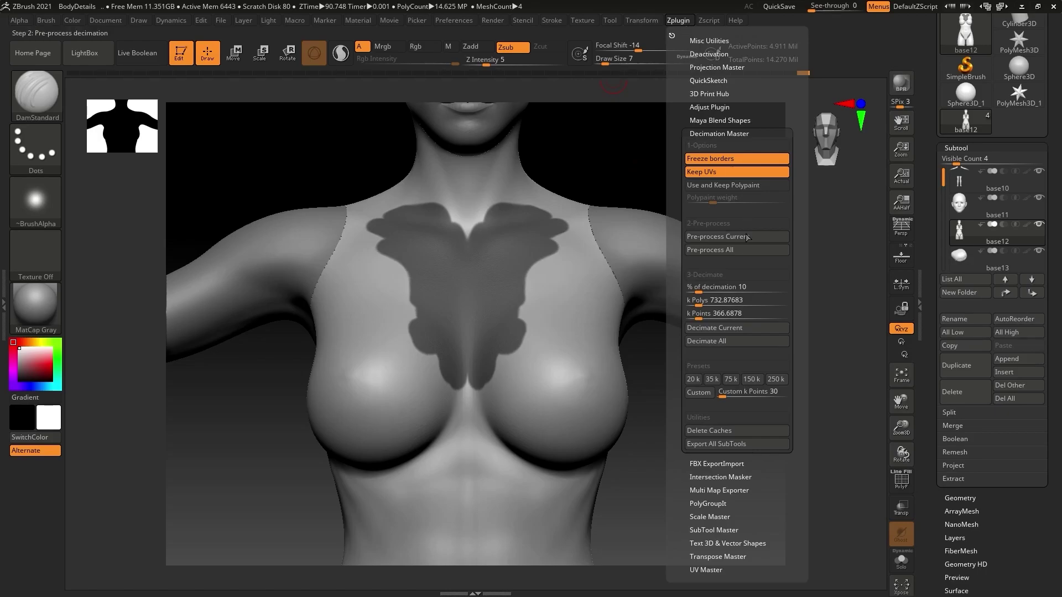
{"action": "left_click", "coordinate": [728, 328]}
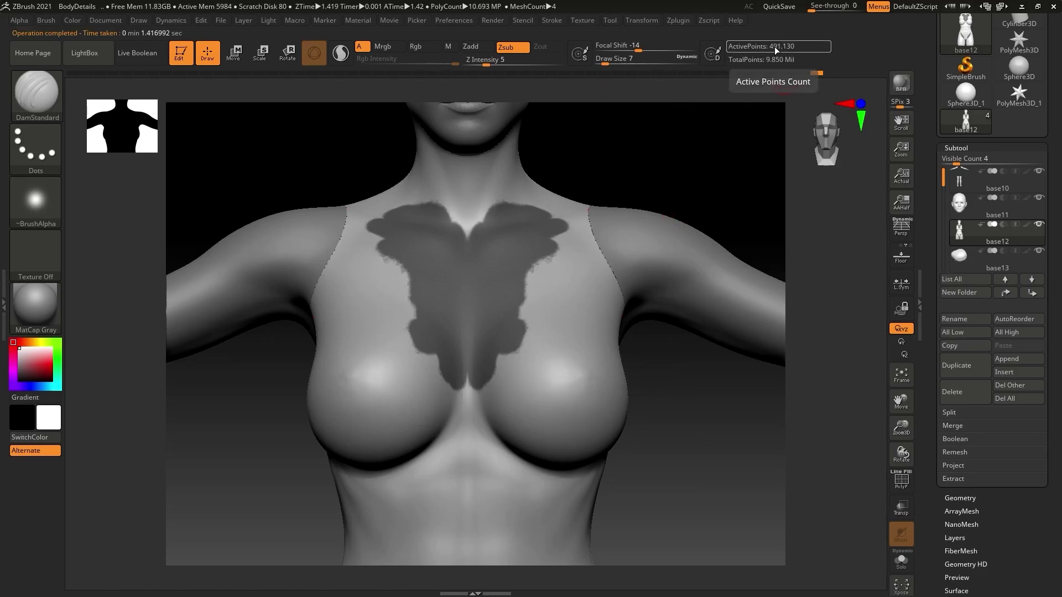
Clear the chest mask and inspect the skin detail of the decimated torso.
{"action": "left_click_drag", "start_coordinate": [685, 164], "coordinate": [700, 195], "text": "ctrl"}
{"action": "right_click_drag", "start_coordinate": [644, 230], "coordinate": [685, 244], "text": "ctrl"}
{"action": "right_click_drag", "start_coordinate": [567, 236], "coordinate": [655, 104], "text": "alt"}
{"action": "right_click_drag", "start_coordinate": [586, 275], "coordinate": [566, 226], "text": "alt"}
{"action": "right_click_drag", "start_coordinate": [604, 190], "coordinate": [598, 276], "text": "alt"}
{"action": "right_click_drag", "start_coordinate": [623, 216], "coordinate": [599, 256], "text": "alt"}
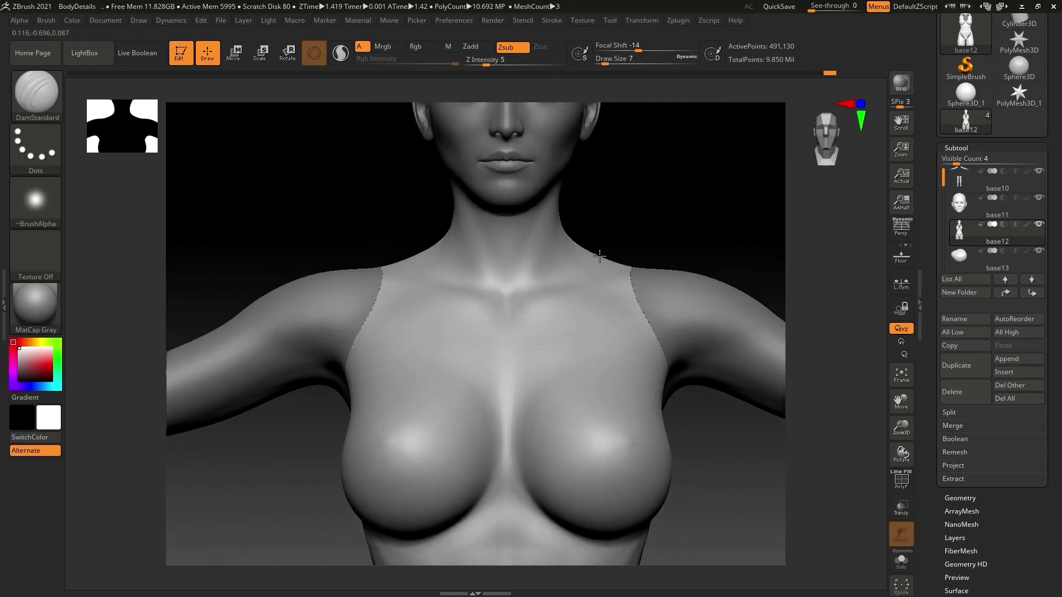
Select the limbs subtool base10 and mask the row of knuckles and the thumb joint on the back of the hand.
{"action": "left_click", "coordinate": [958, 183]}
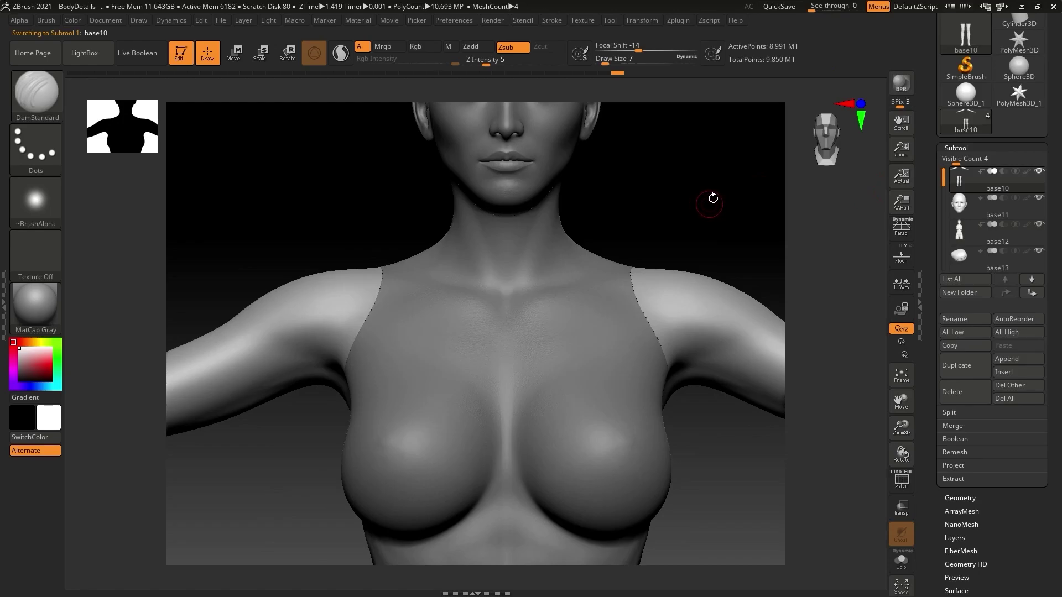
{"action": "right_click_drag", "start_coordinate": [709, 199], "coordinate": [678, 206], "text": "alt"}
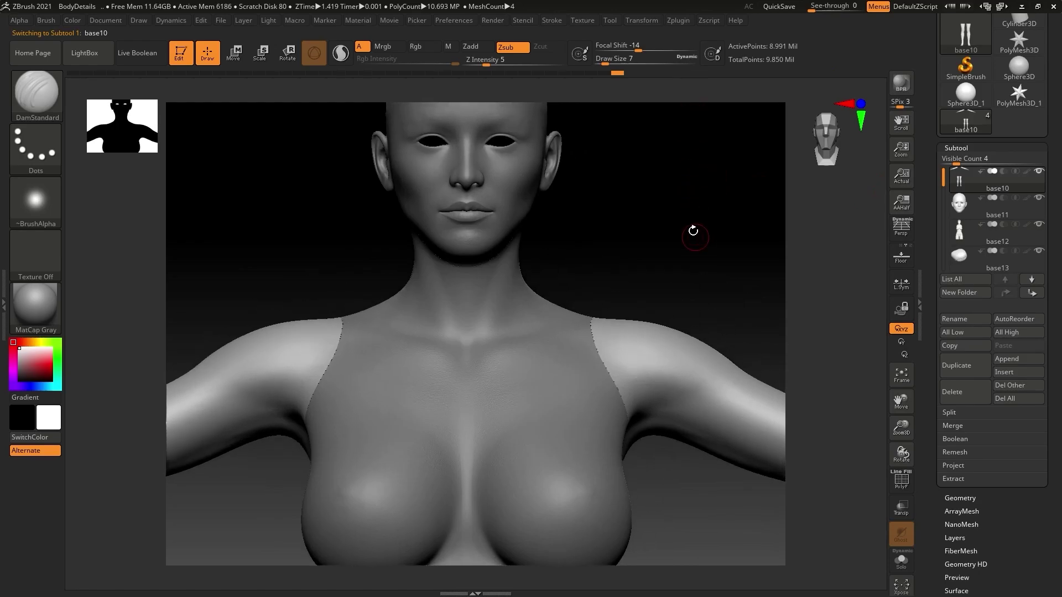
{"action": "right_click_drag", "start_coordinate": [679, 263], "coordinate": [432, 60], "text": "alt"}
{"action": "right_click_drag", "start_coordinate": [606, 251], "coordinate": [254, 149], "text": "alt"}
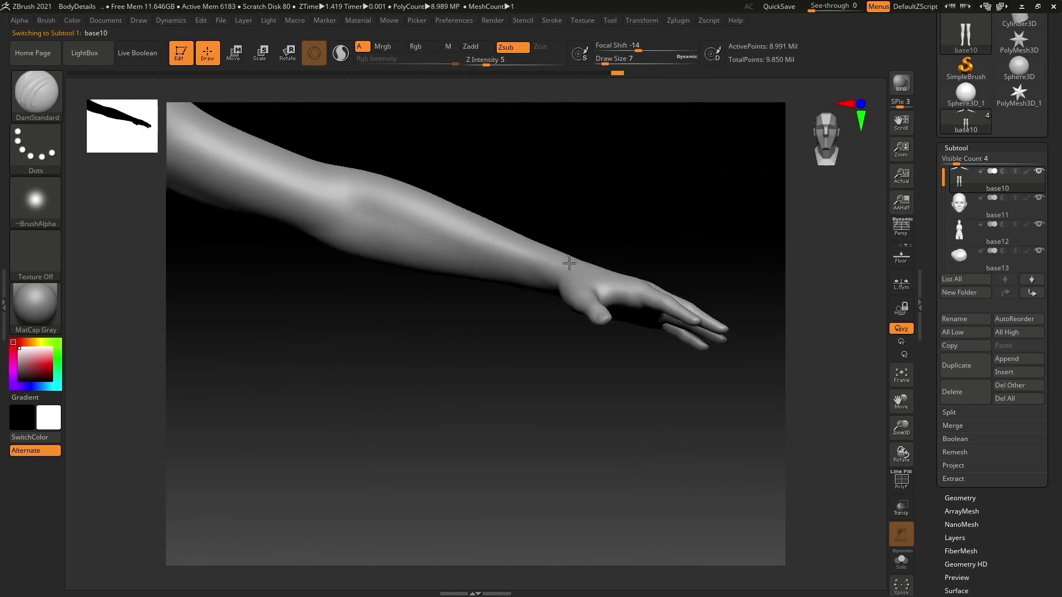
{"action": "right_click_drag", "start_coordinate": [678, 257], "coordinate": [586, 293], "text": "alt"}
{"action": "right_click_drag", "start_coordinate": [498, 260], "coordinate": [439, 285]}
{"action": "left_click_drag", "start_coordinate": [360, 291], "coordinate": [578, 252], "text": "ctrl"}
{"action": "left_click_drag", "start_coordinate": [277, 234], "coordinate": [230, 204], "text": "ctrl"}
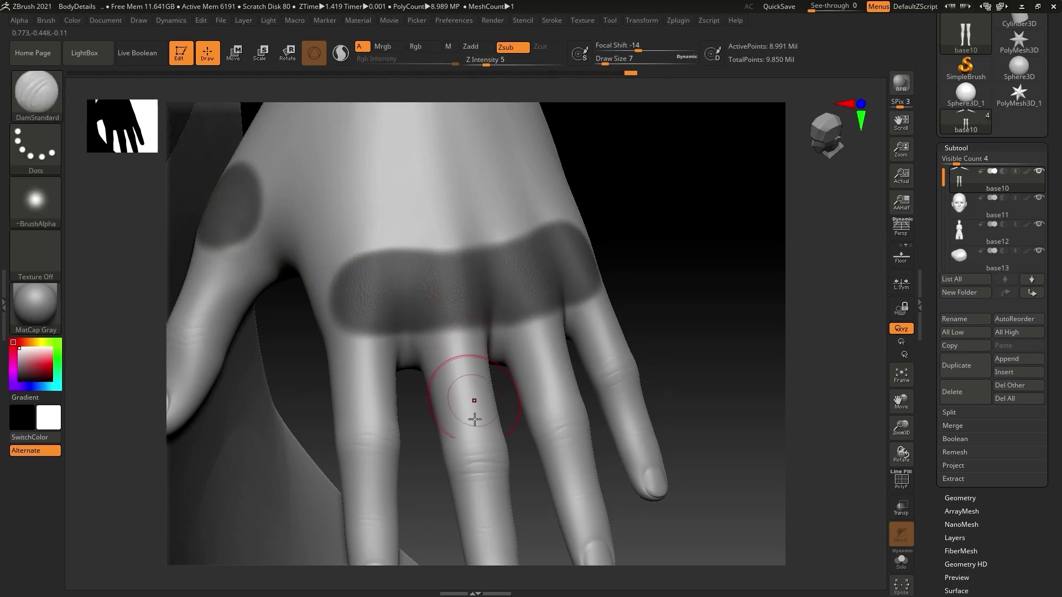
Mask the middle joints of the index, middle and ring fingers and check the palm for further skin detail.
{"action": "left_click_drag", "start_coordinate": [443, 450], "coordinate": [369, 450], "text": "ctrl"}
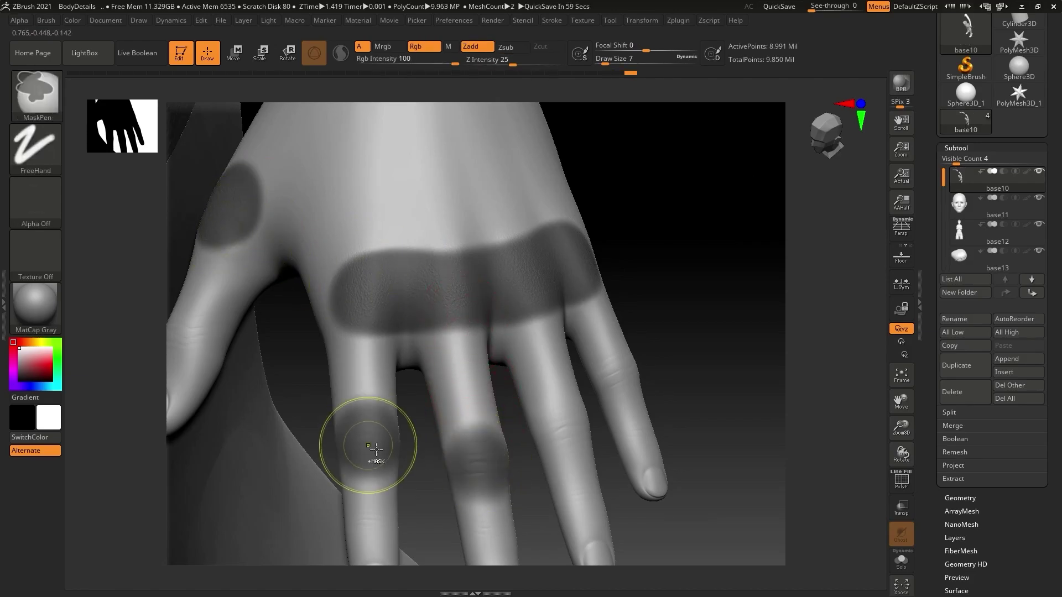
{"action": "right_click_drag", "start_coordinate": [597, 336], "coordinate": [598, 299], "text": "alt"}
{"action": "left_click_drag", "start_coordinate": [567, 384], "coordinate": [586, 381], "text": "ctrl"}
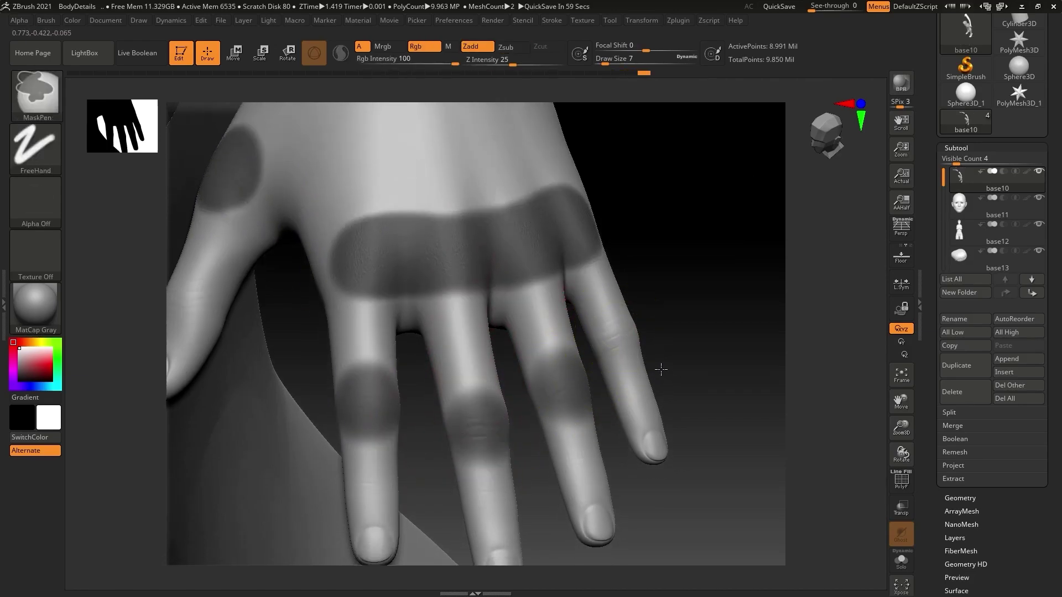
{"action": "mouse_move", "coordinate": [706, 346]}
{"action": "left_mouse_down"}
{"action": "mouse_move", "coordinate": [678, 193]}
{"action": "mouse_move", "coordinate": [683, 298]}
{"action": "left_mouse_up"}
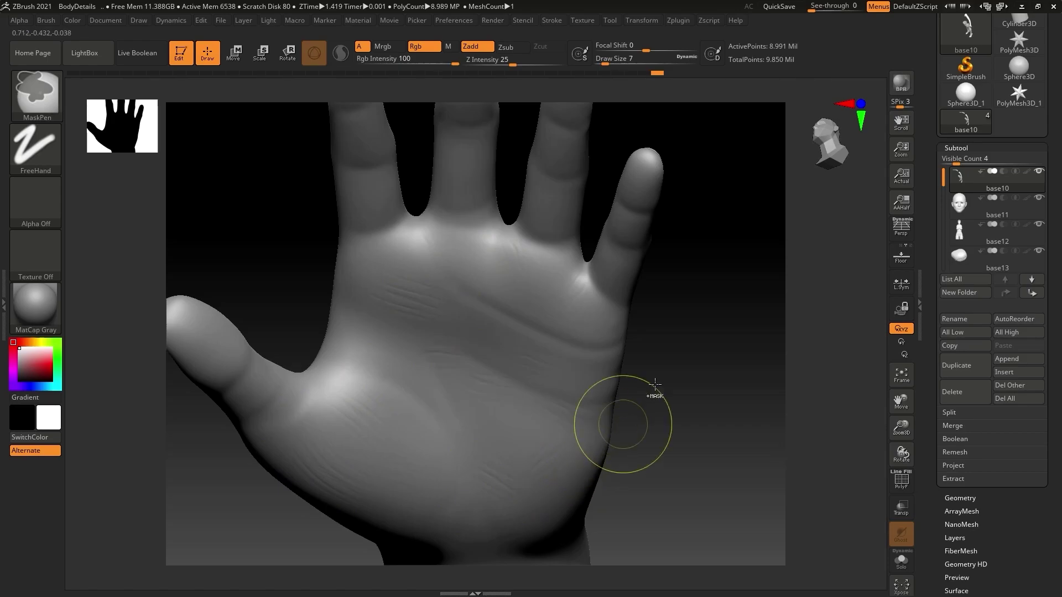
{"action": "left_click_drag", "start_coordinate": [730, 374], "coordinate": [645, 344]}
{"action": "left_click_drag", "start_coordinate": [650, 291], "coordinate": [620, 325]}
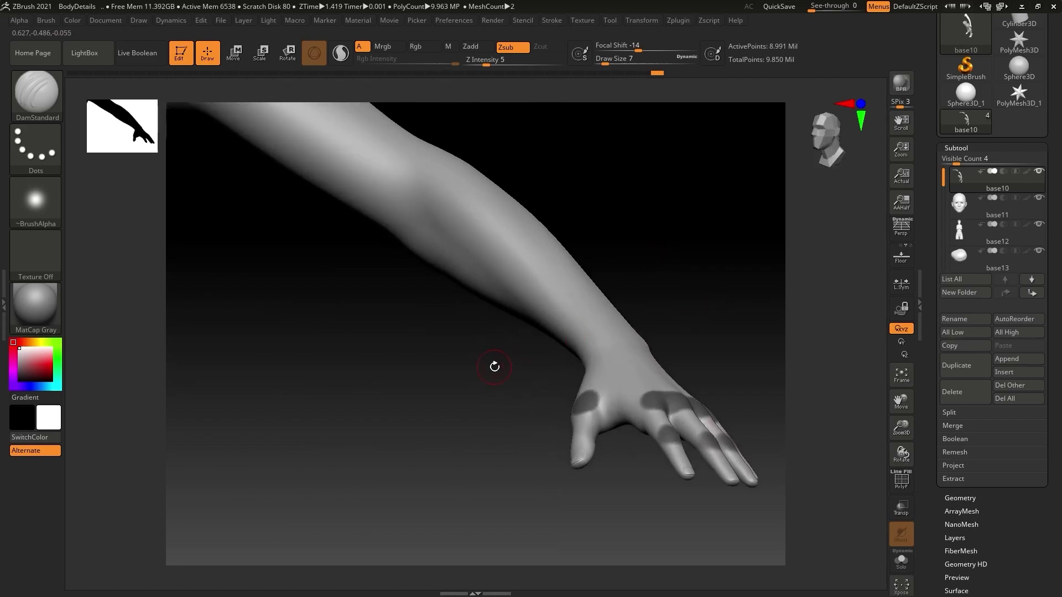
Pre-process the current limbs subtool and decimate it at the 10% setting.
{"action": "left_click_drag", "start_coordinate": [494, 367], "coordinate": [609, 412], "text": "alt"}
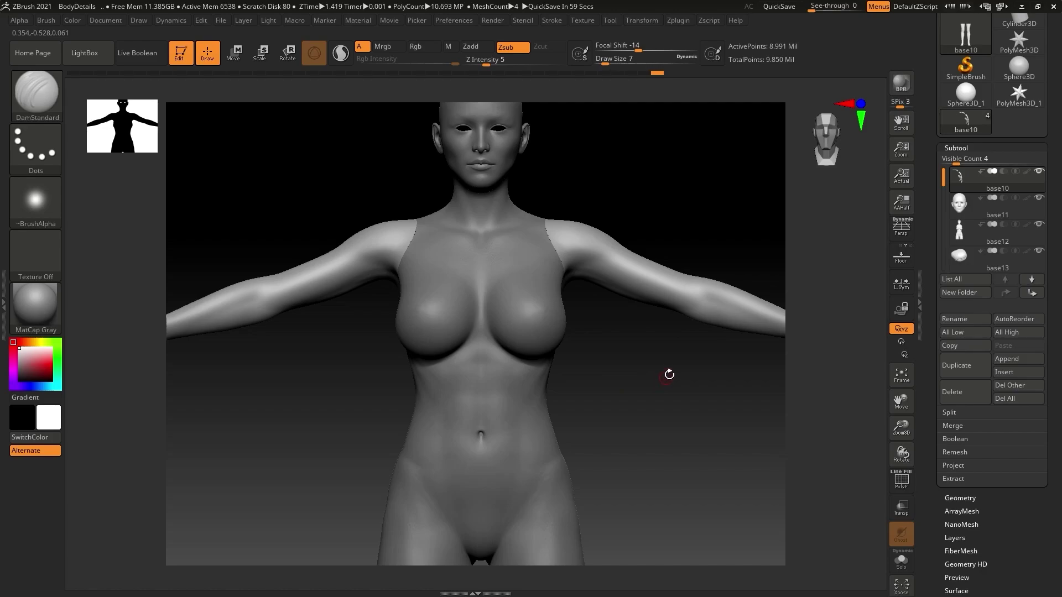
{"action": "left_click_drag", "start_coordinate": [669, 372], "coordinate": [587, 401]}
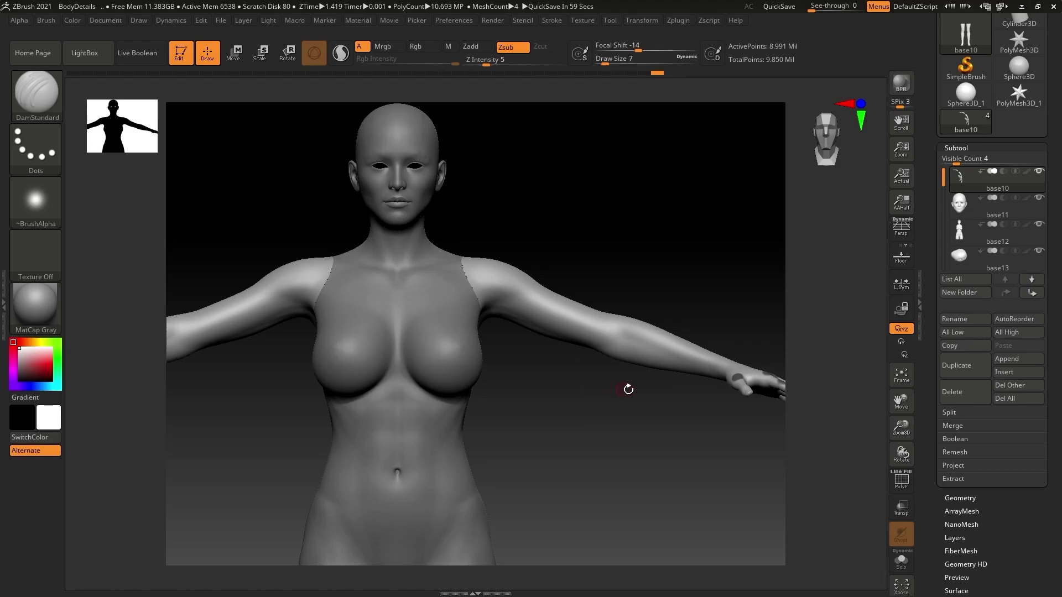
{"action": "left_click_drag", "start_coordinate": [629, 386], "coordinate": [562, 380], "text": "alt"}
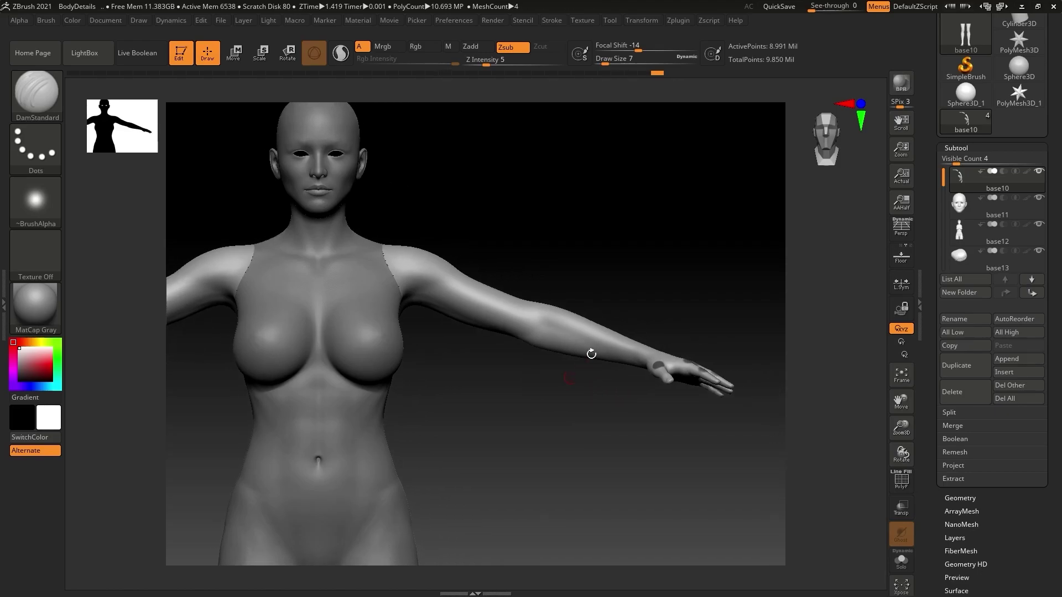
{"action": "left_click", "coordinate": [676, 21]}
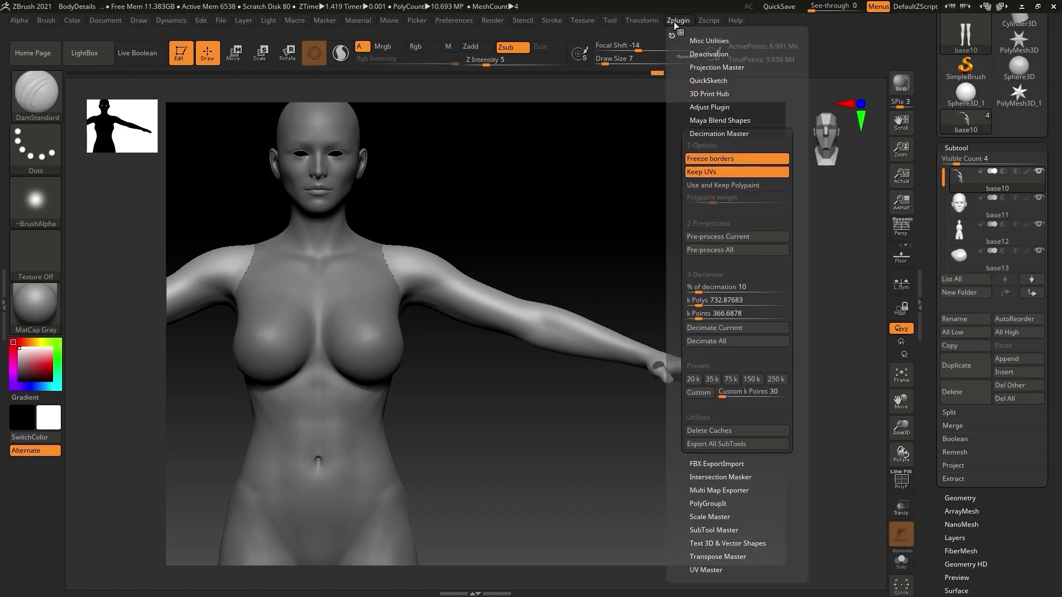
{"action": "left_click", "coordinate": [721, 236]}
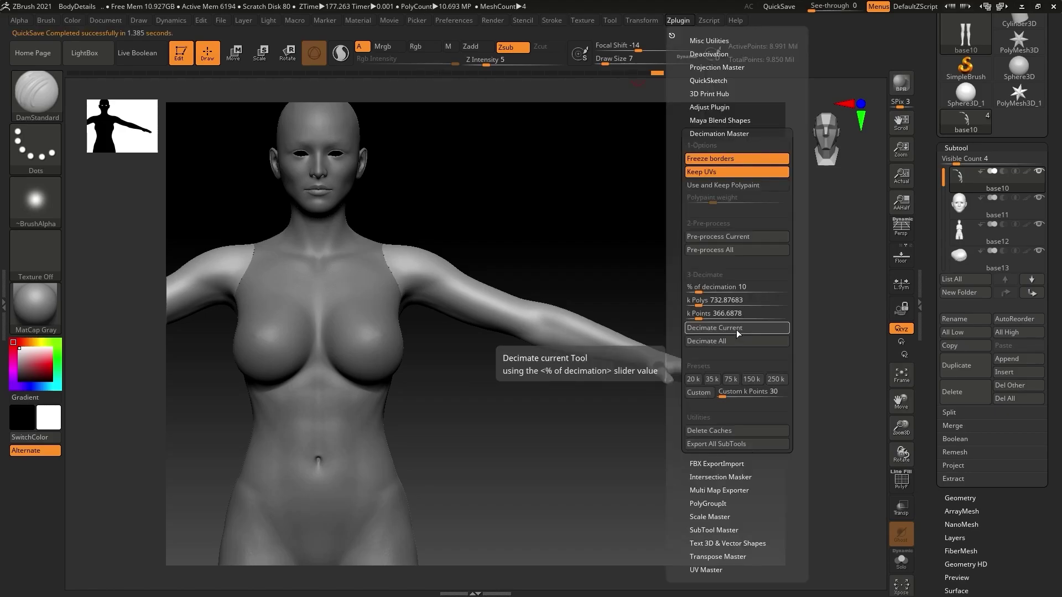
{"action": "left_click", "coordinate": [738, 331]}
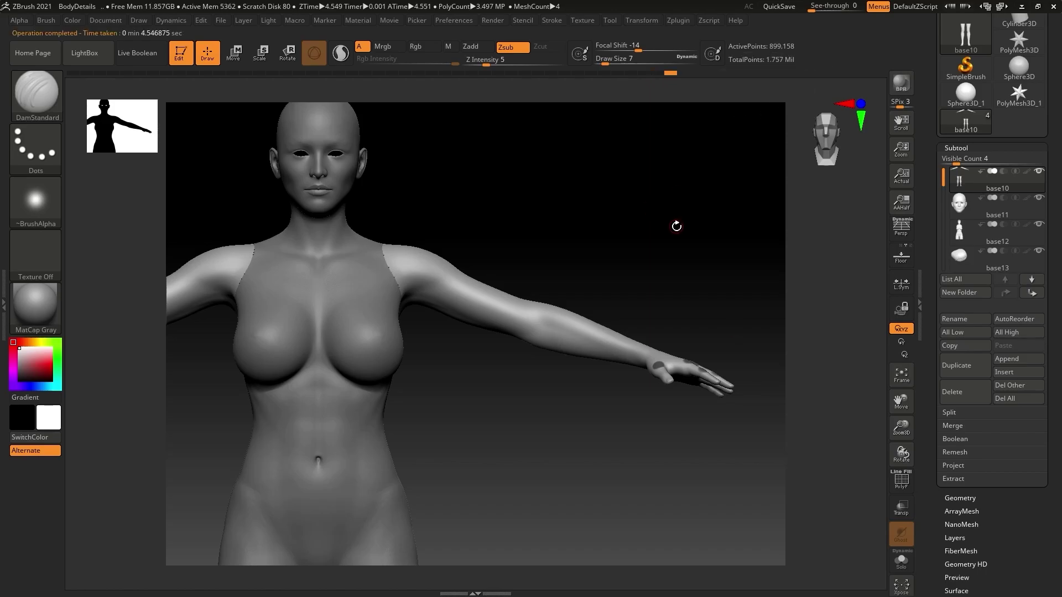
Merge the limbs subtool base10 down with the head base11 and the torso base12 into one subtool.
{"action": "key", "text": "shift"}
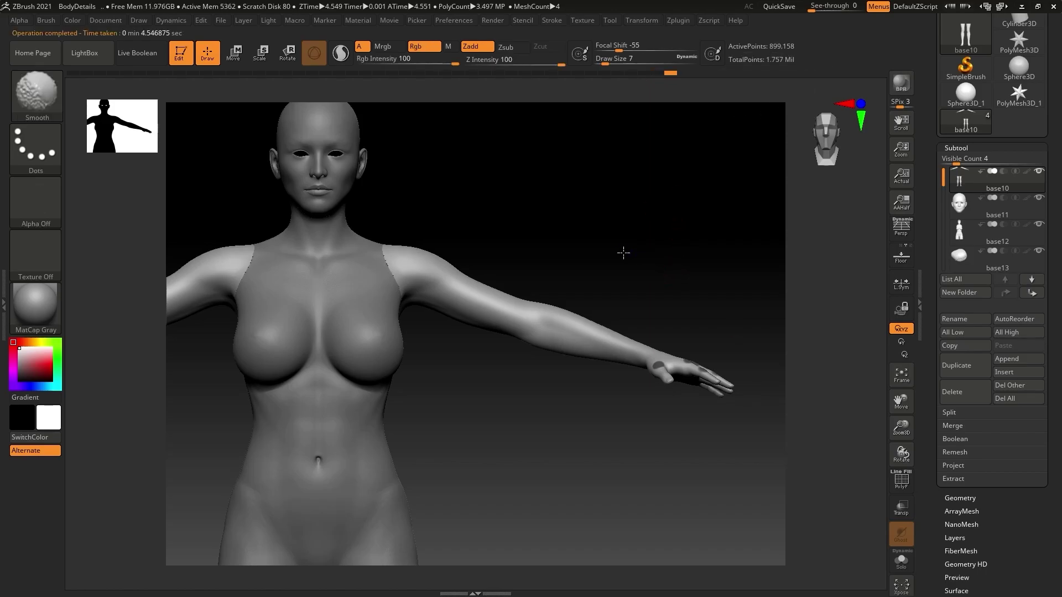
{"action": "mouse_move", "coordinate": [628, 234]}
{"action": "left_mouse_down", "text": "alt"}
{"action": "mouse_move", "coordinate": [697, 247]}
{"action": "mouse_move", "coordinate": [664, 235]}
{"action": "mouse_move", "coordinate": [742, 216]}
{"action": "left_mouse_up", "text": "alt"}
{"action": "mouse_move", "coordinate": [951, 211]}
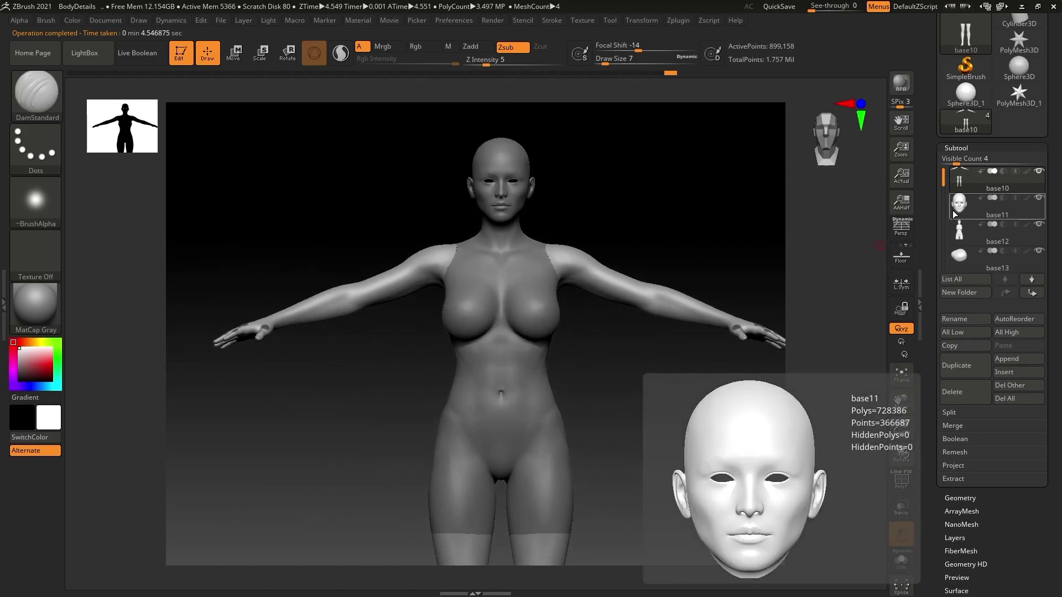
{"action": "left_click", "coordinate": [958, 429]}
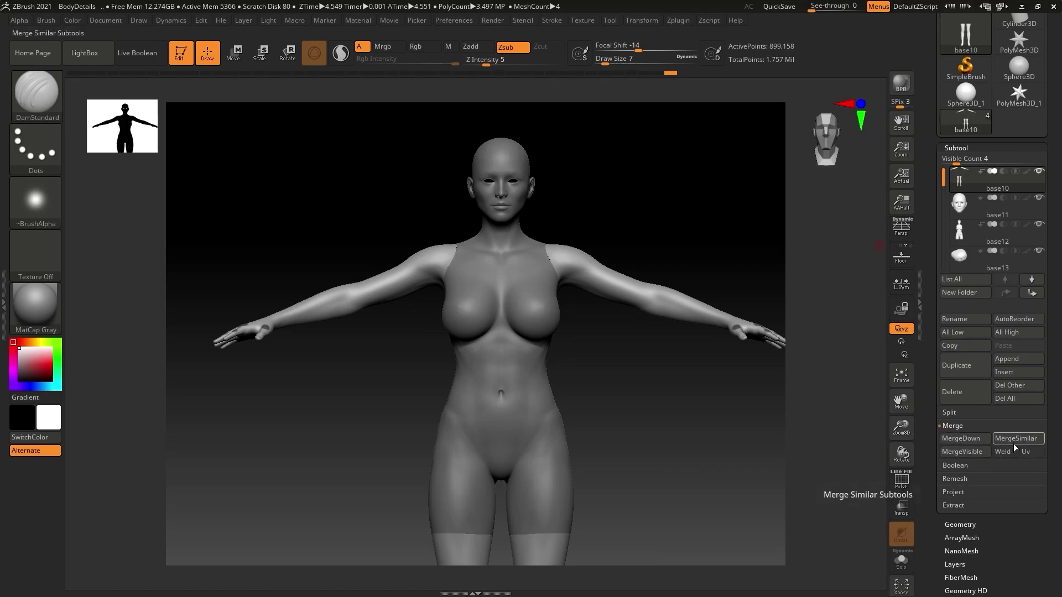
{"action": "left_click", "coordinate": [973, 441]}
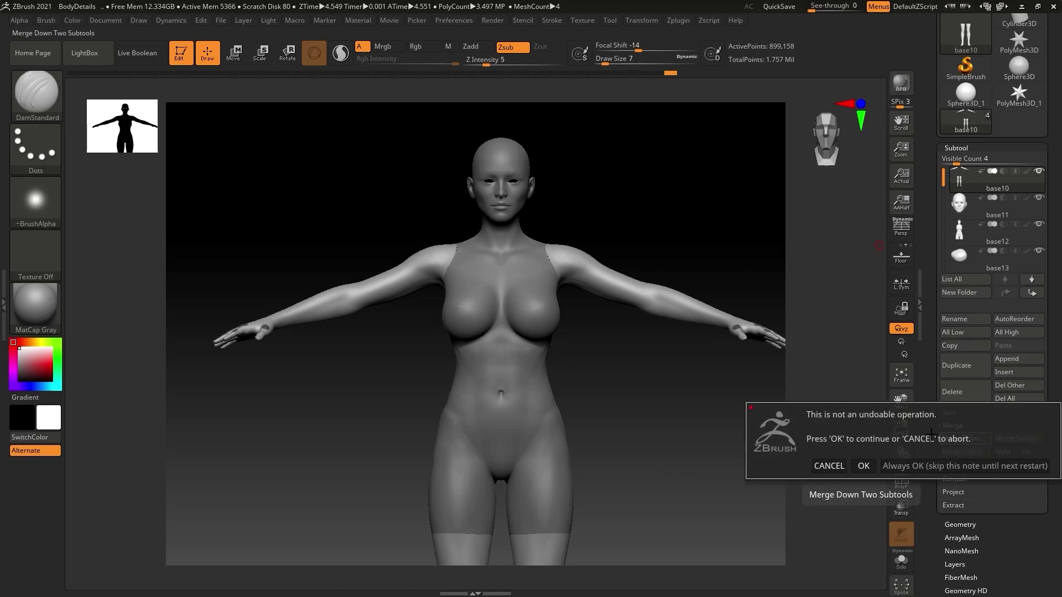
{"action": "left_click", "coordinate": [830, 464]}
{"action": "mouse_move", "coordinate": [959, 187]}
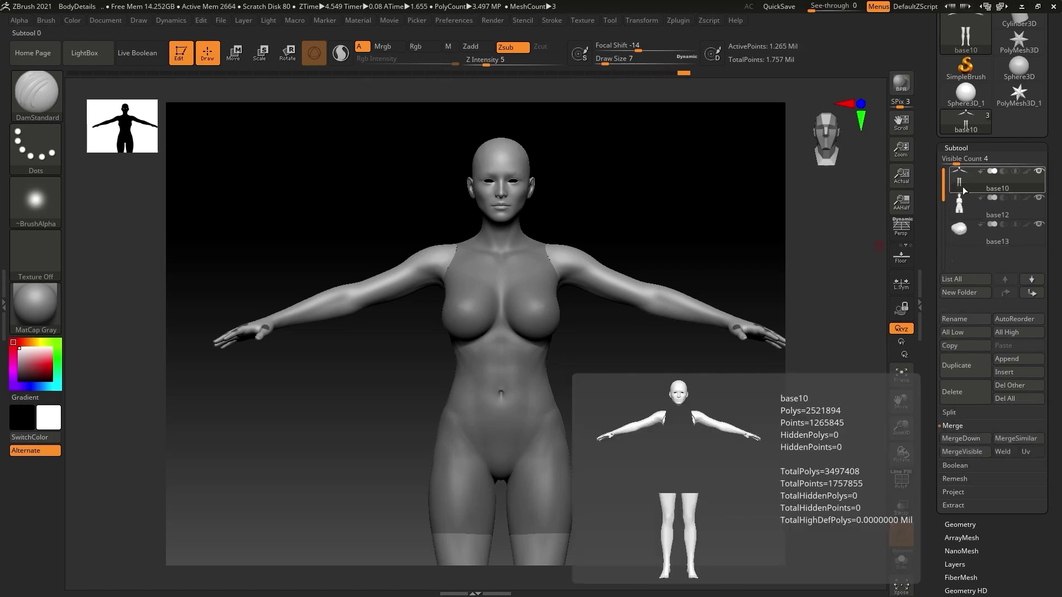
{"action": "left_click", "coordinate": [970, 439]}
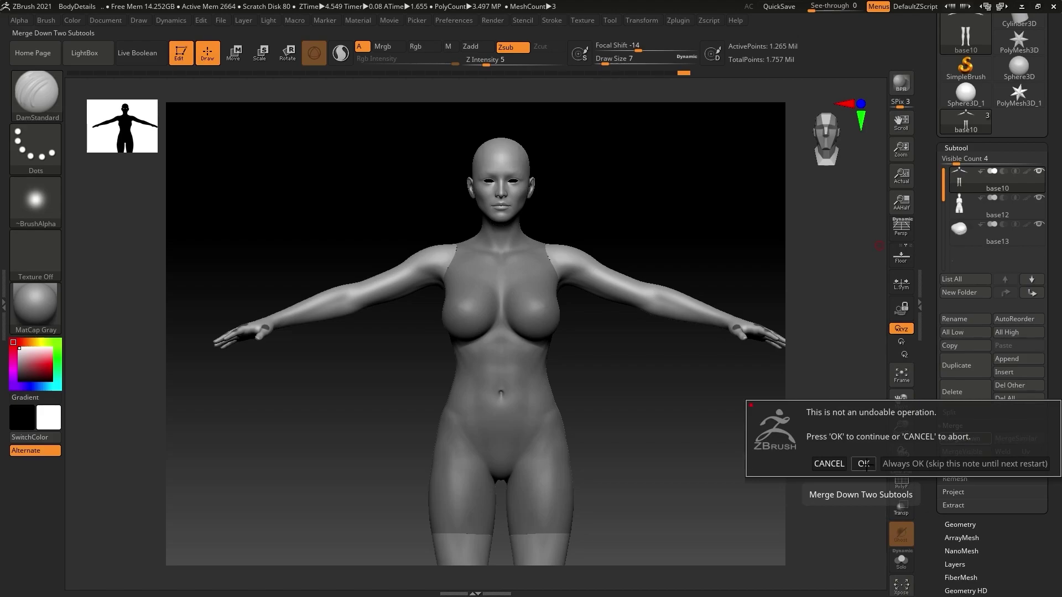
{"action": "left_click", "coordinate": [799, 462]}
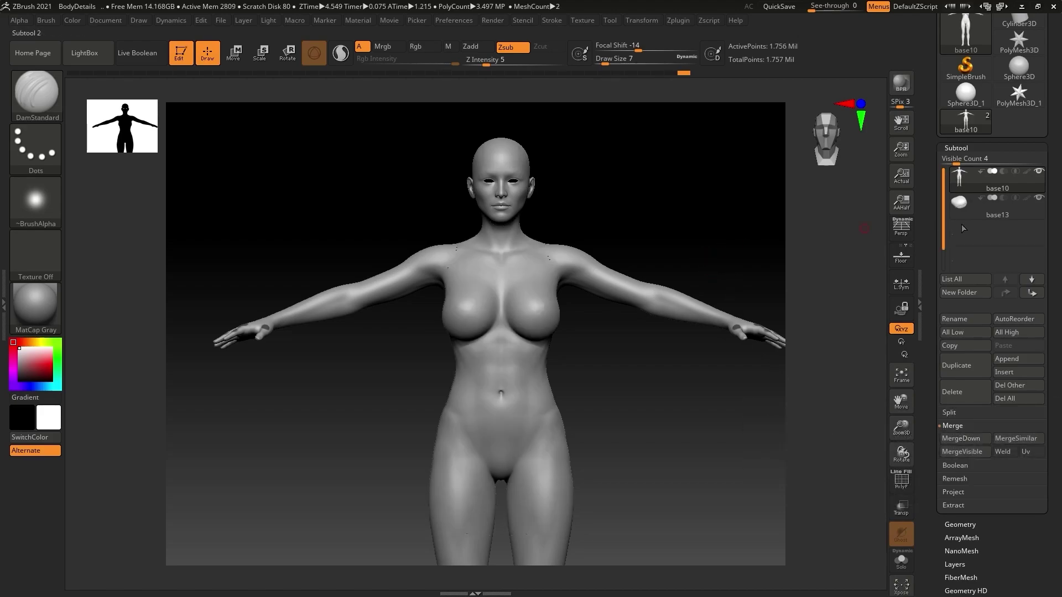
{"action": "left_click_drag", "start_coordinate": [707, 238], "coordinate": [666, 273], "text": "alt"}
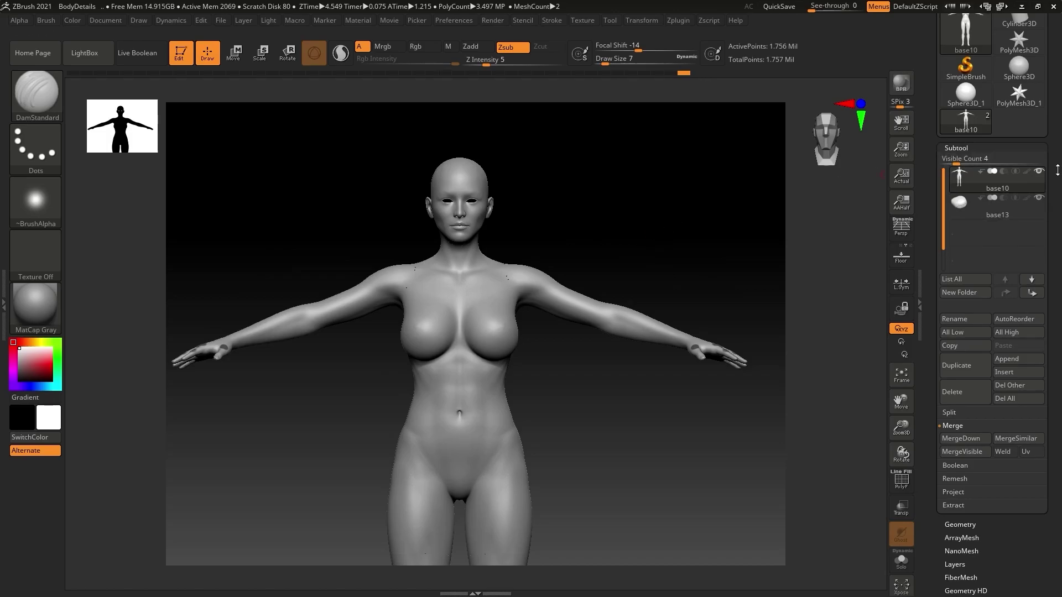
{"action": "left_click_drag", "start_coordinate": [1057, 166], "coordinate": [1056, 301]}
{"action": "left_click", "coordinate": [1003, 78]}
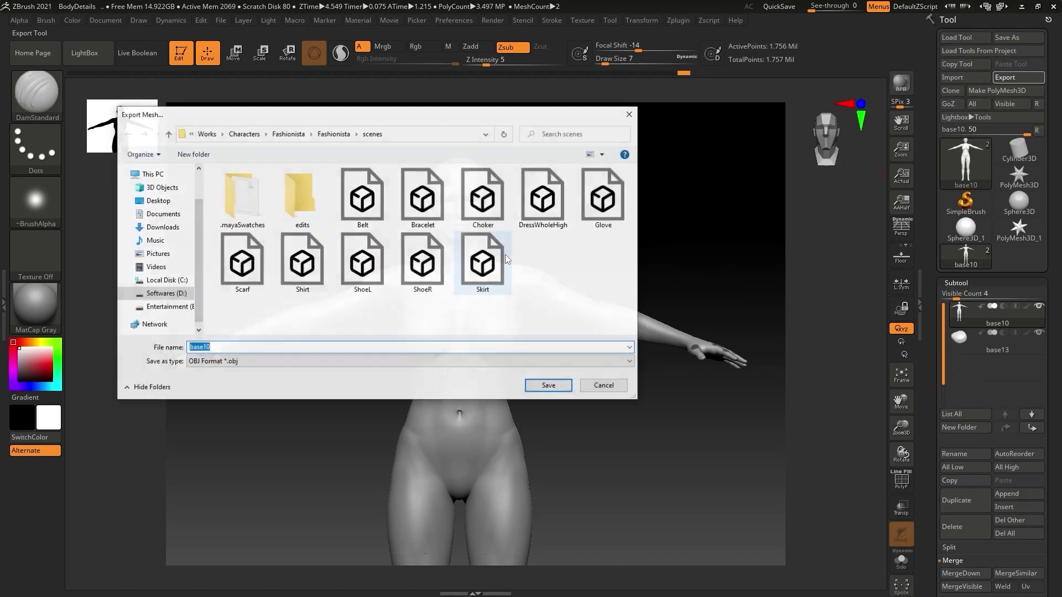
{"action": "left_click", "coordinate": [275, 362]}
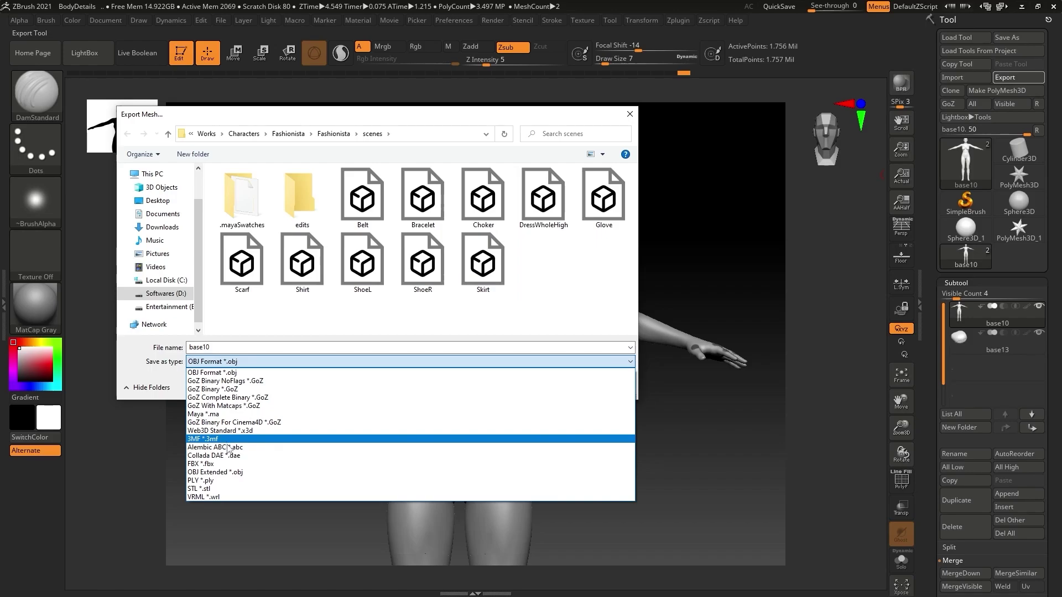
{"action": "left_click", "coordinate": [241, 463]}
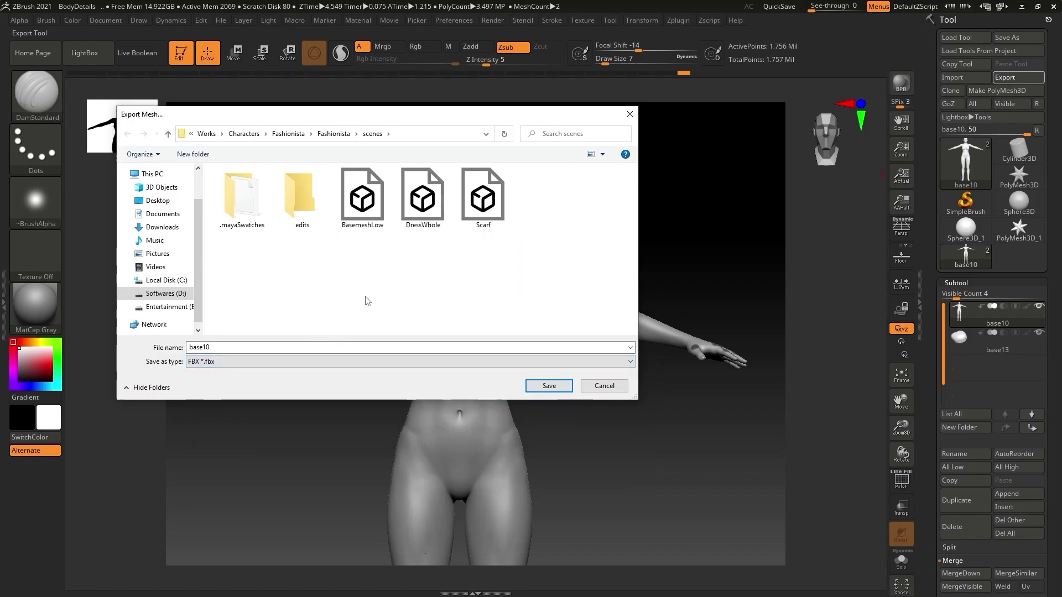
{"action": "left_click", "coordinate": [267, 349]}
{"action": "double_click", "coordinate": [251, 347]}
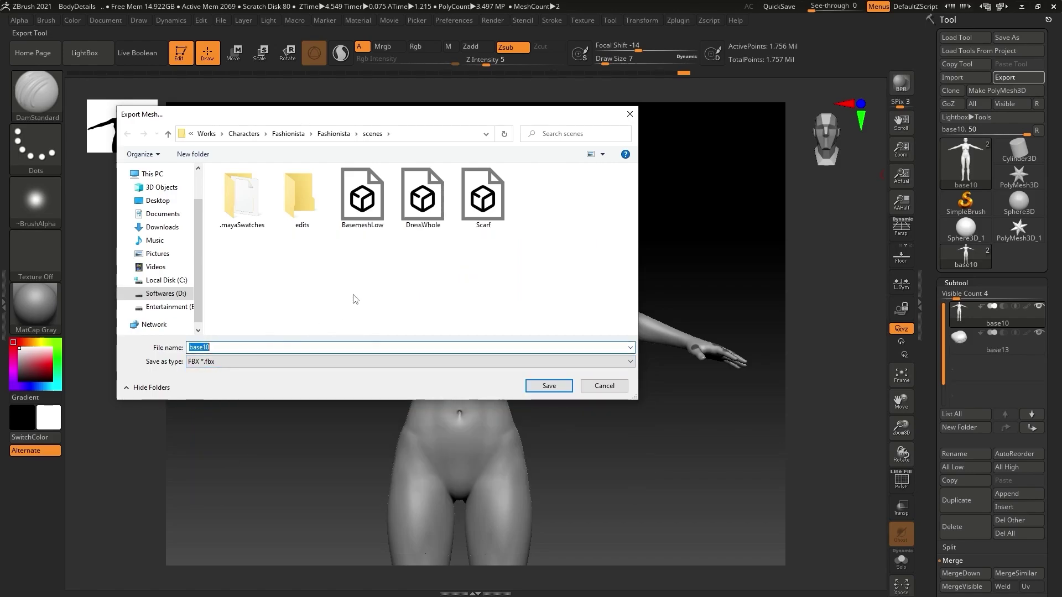
{"action": "type", "text": "Baseme"}
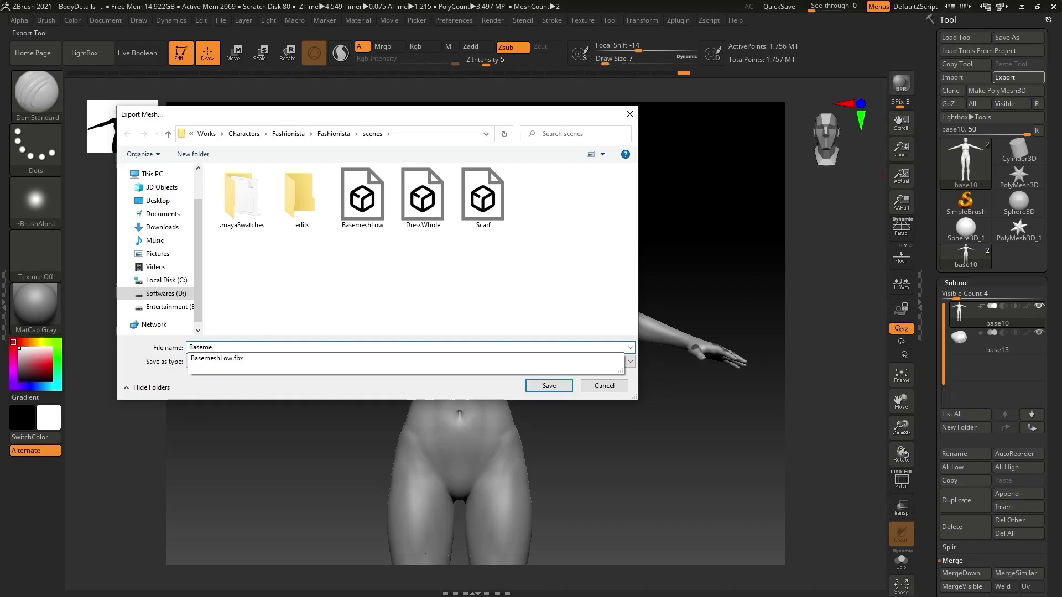
{"action": "type", "text": "shHigh"}
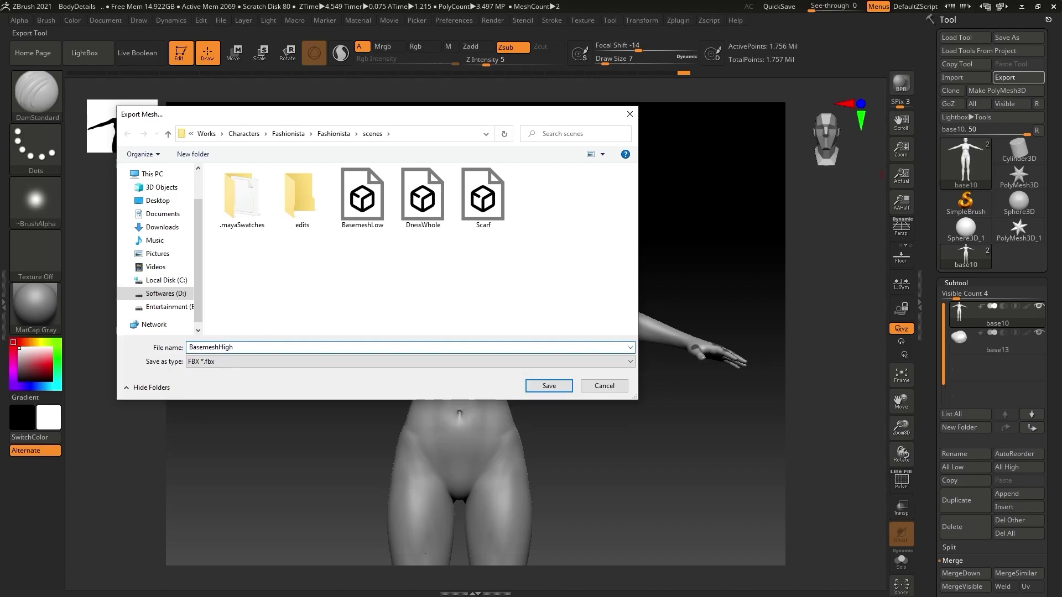
{"action": "key", "text": "Return"}
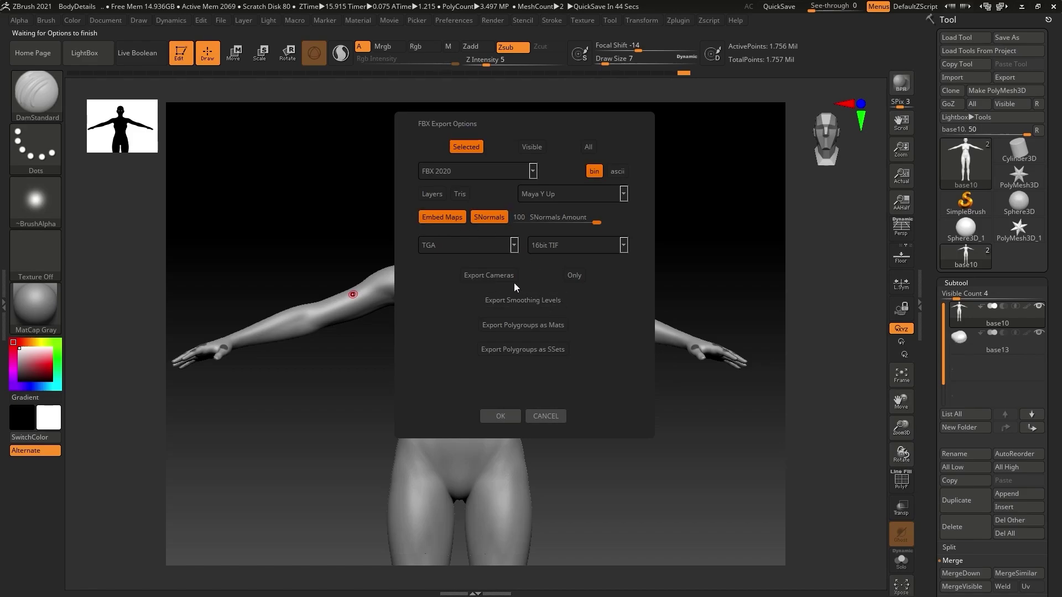
{"action": "left_click", "coordinate": [483, 250]}
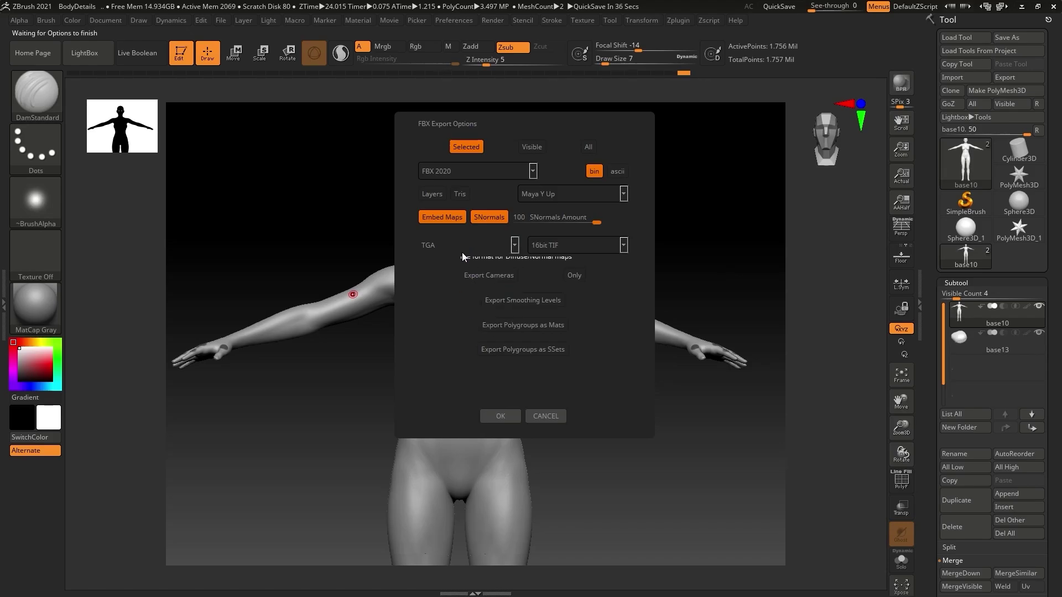
{"action": "left_click", "coordinate": [545, 416]}
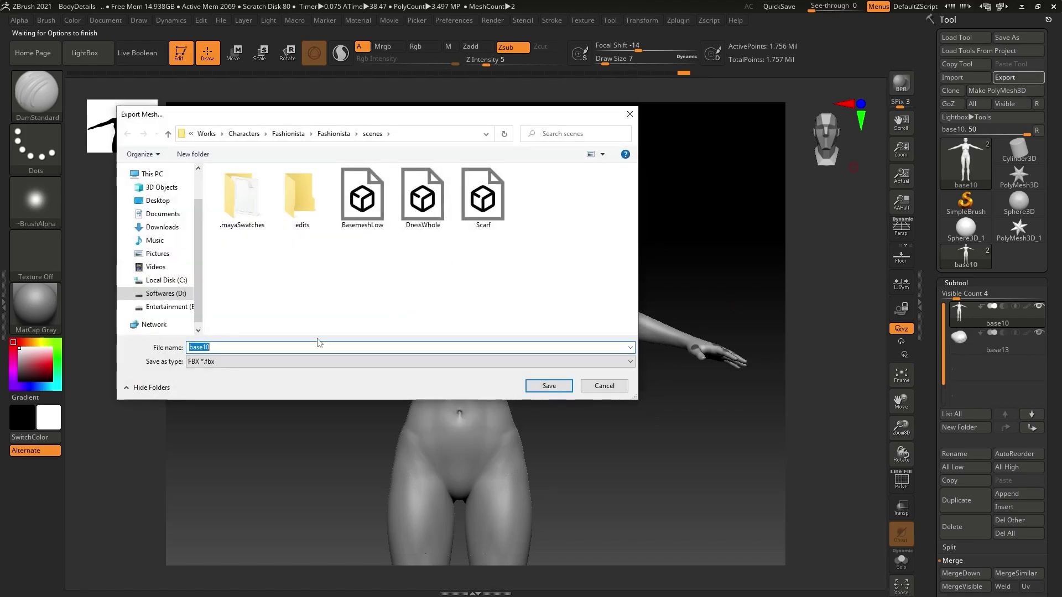
Export the merged body subtool to the scenes folder in OBJ format as BasemeshHigh.
{"action": "left_click", "coordinate": [221, 361]}
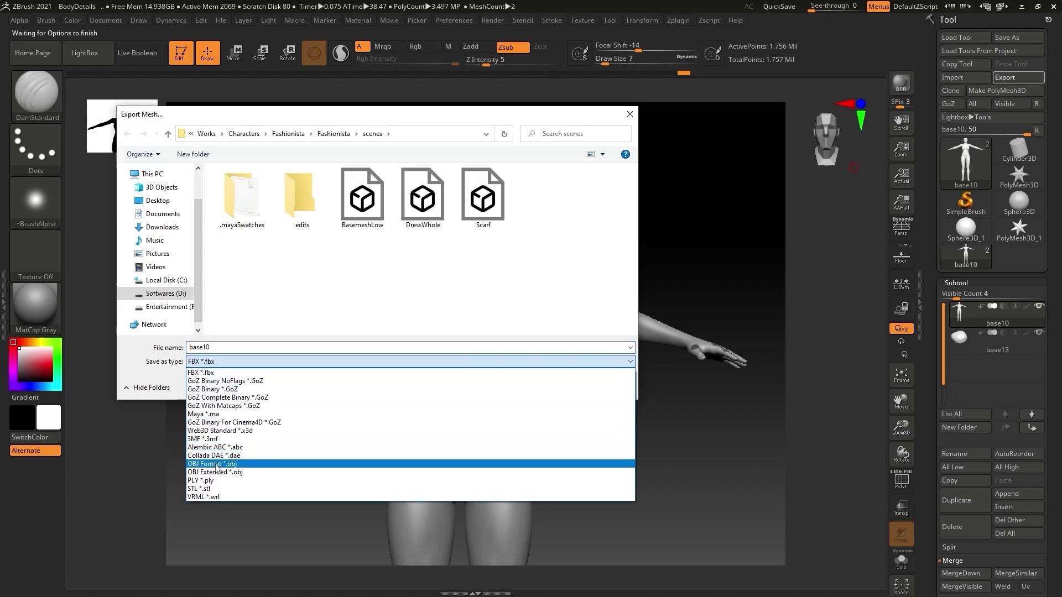
{"action": "left_click", "coordinate": [239, 465]}
{"action": "left_click", "coordinate": [239, 464]}
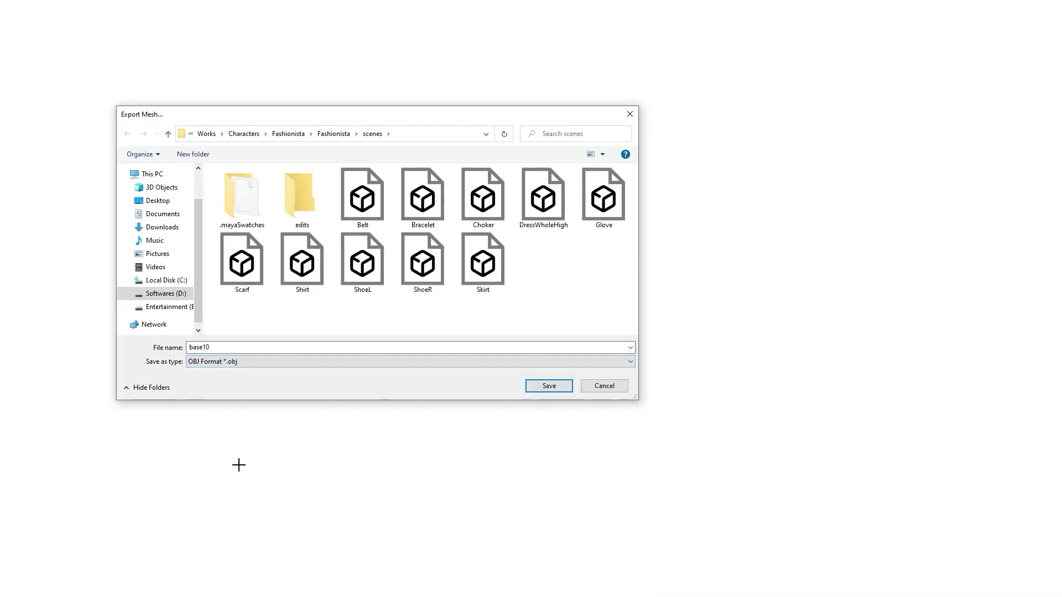
{"action": "left_click", "coordinate": [257, 347]}
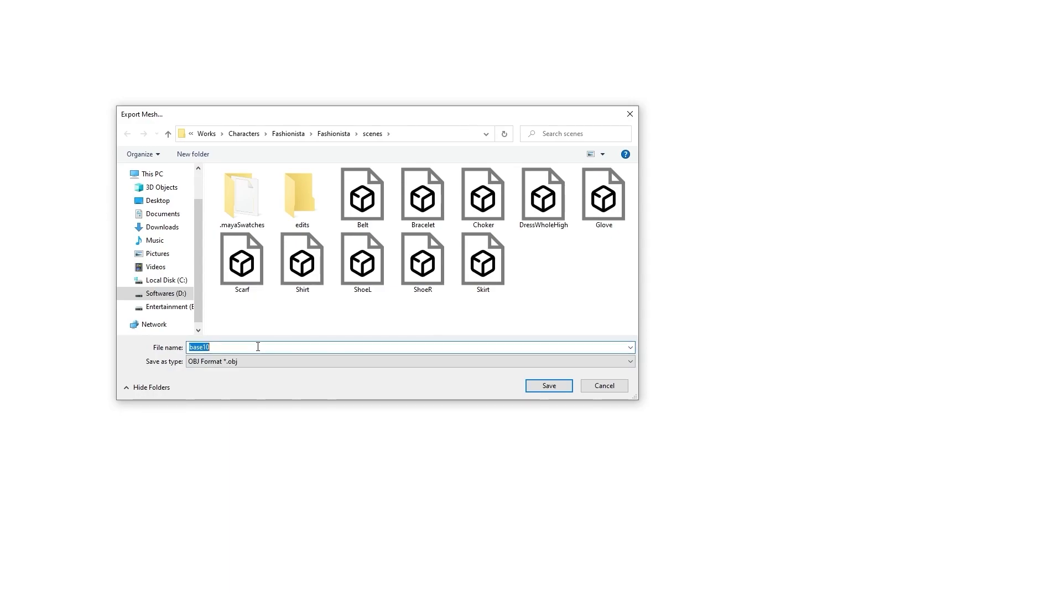
{"action": "type", "text": "Basem"}
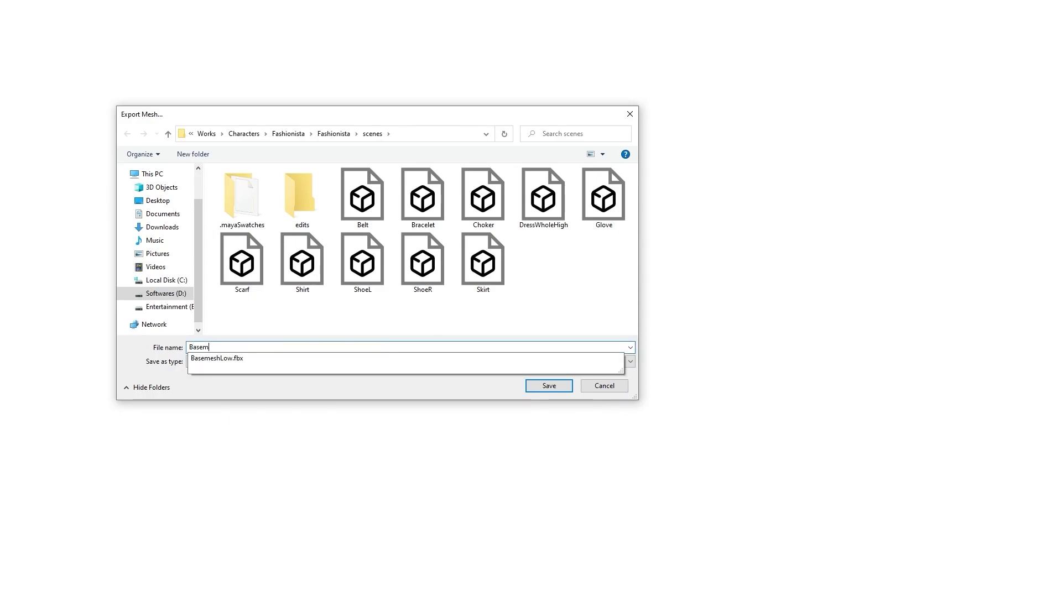
{"action": "type", "text": "eshHigh"}
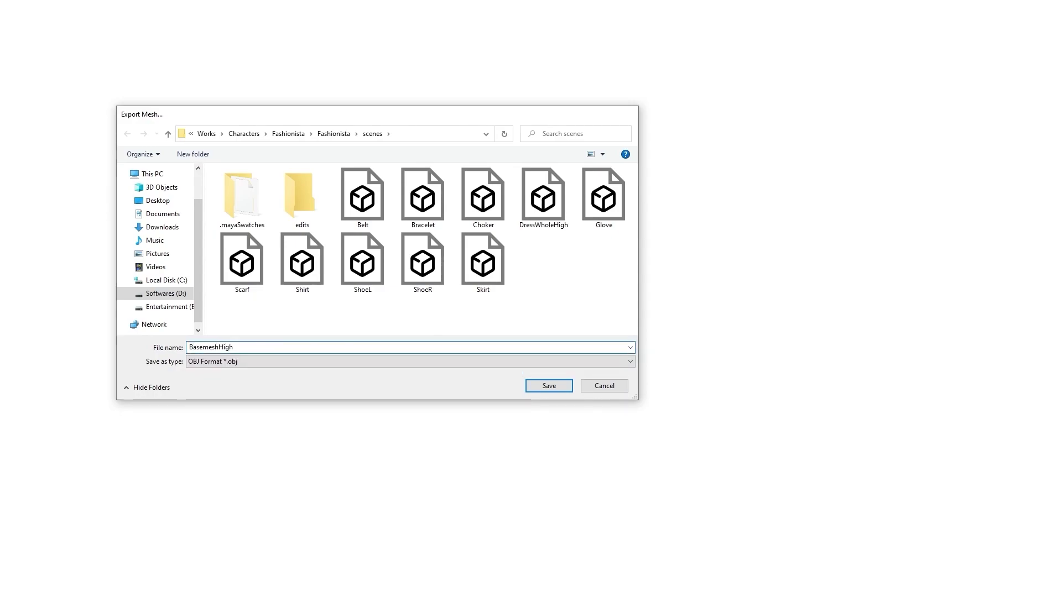
{"action": "key", "text": "Return"}
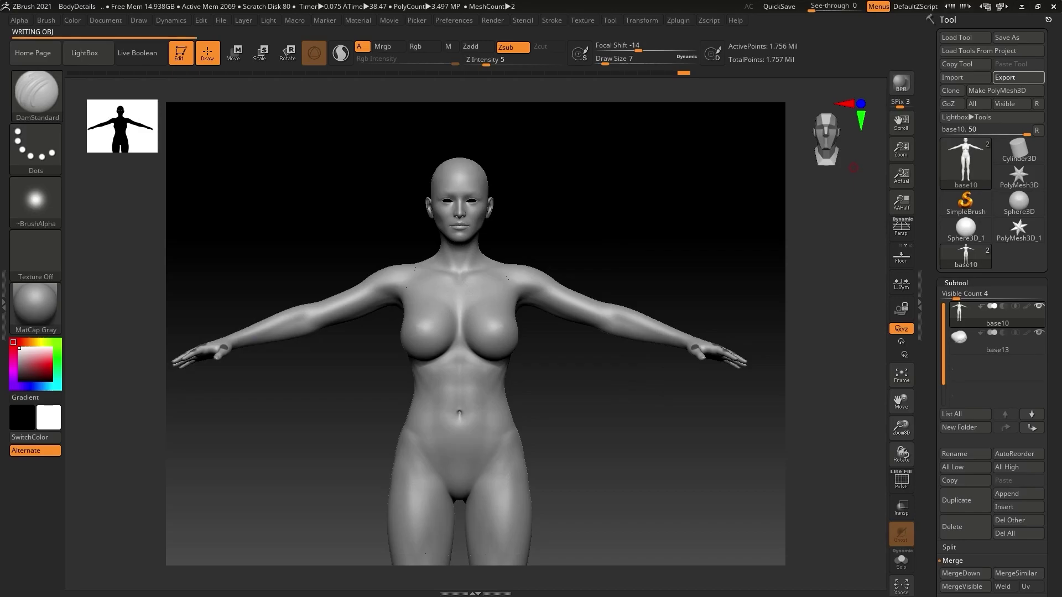